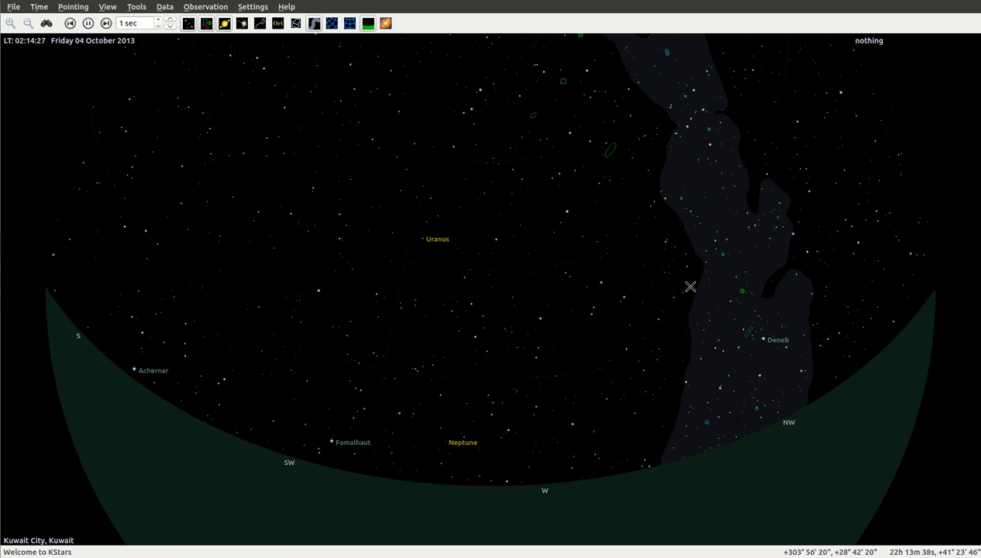
# Pan the sky map up-left toward the western horizon and open the Tools menu.
pyautogui.moveTo(689, 284); pyautogui.dragTo(585, 241)
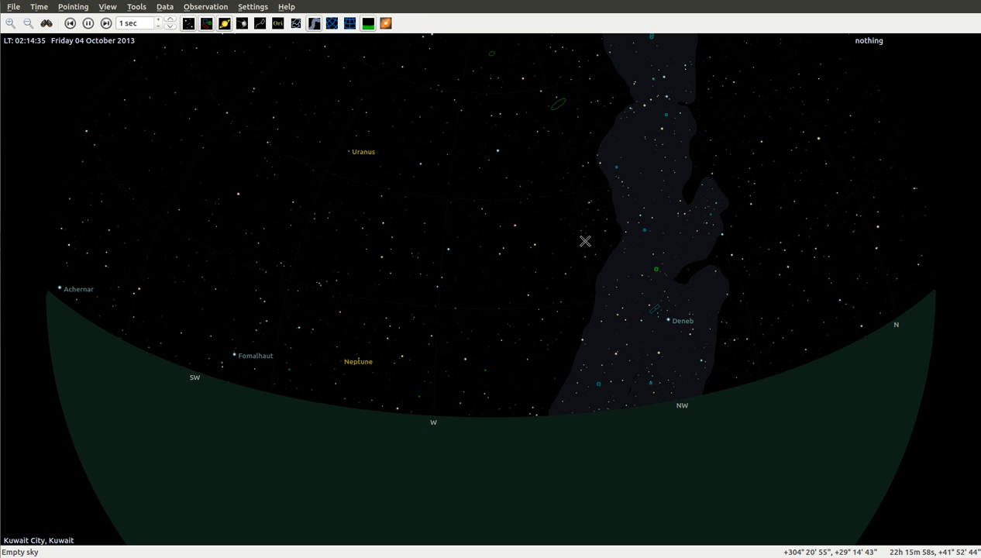
pyautogui.moveTo(591, 236); pyautogui.dragTo(547, 229)
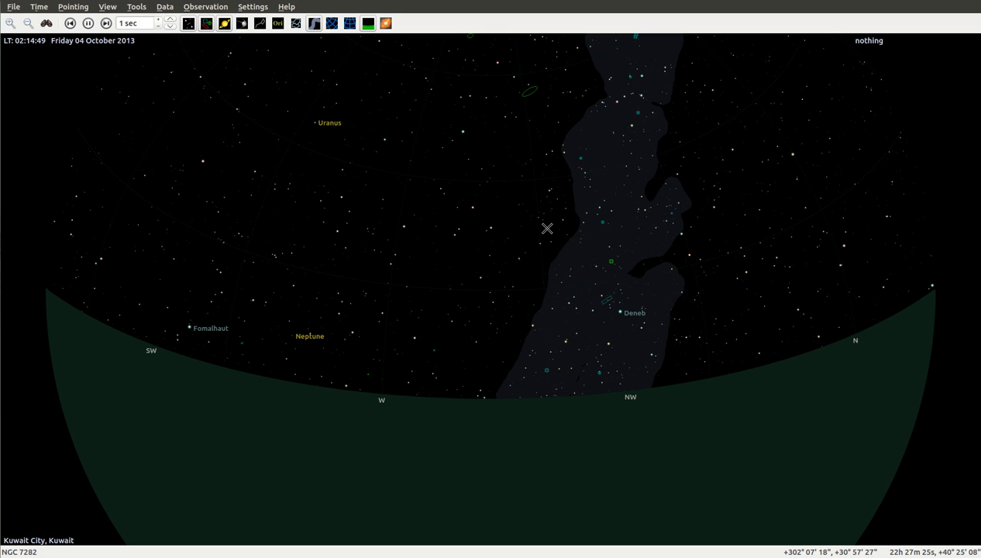
pyautogui.click(131, 10)
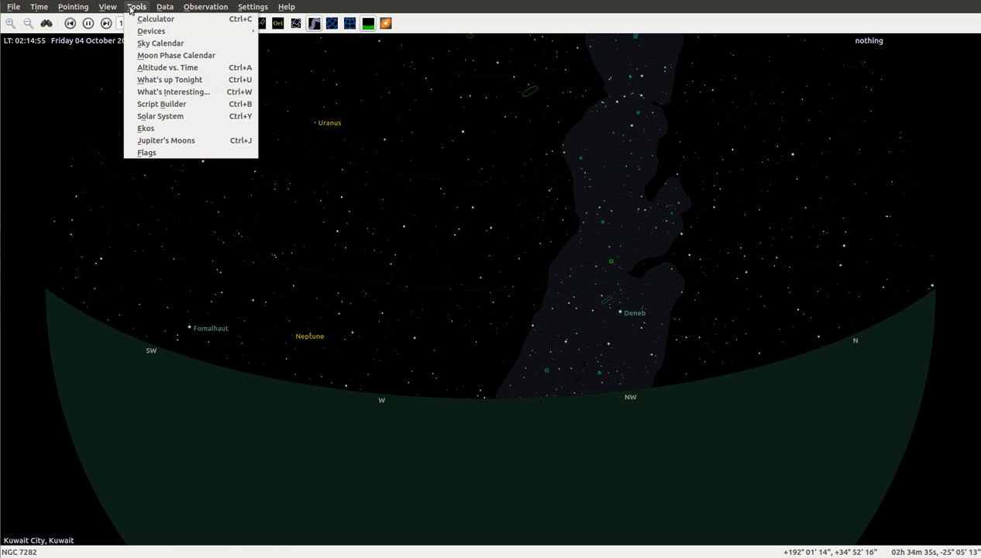
# Launch Ekos with Telescope Simulator as the telescope, start INDI services, and reposition the window.
pyautogui.click(194, 129)
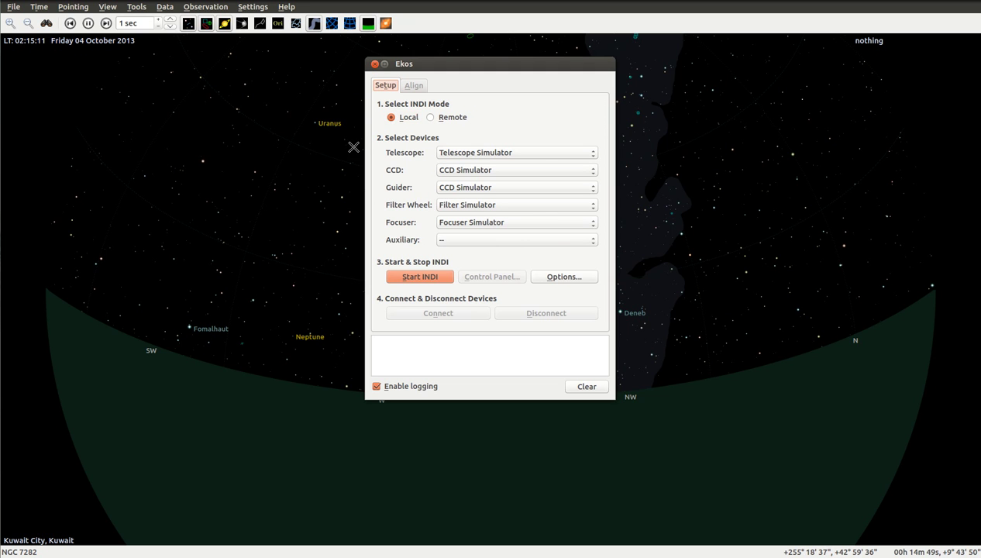
pyautogui.click(561, 155)
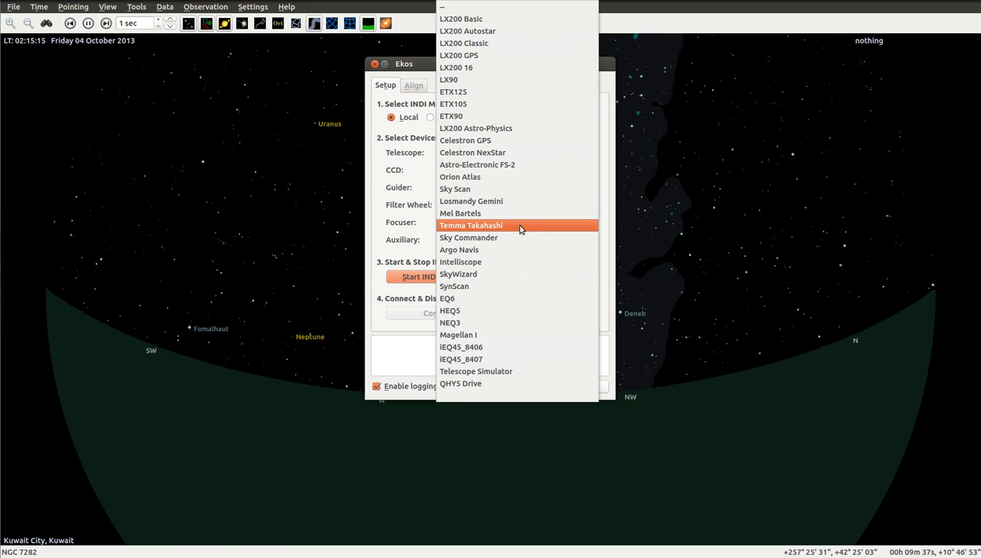
pyautogui.click(526, 373)
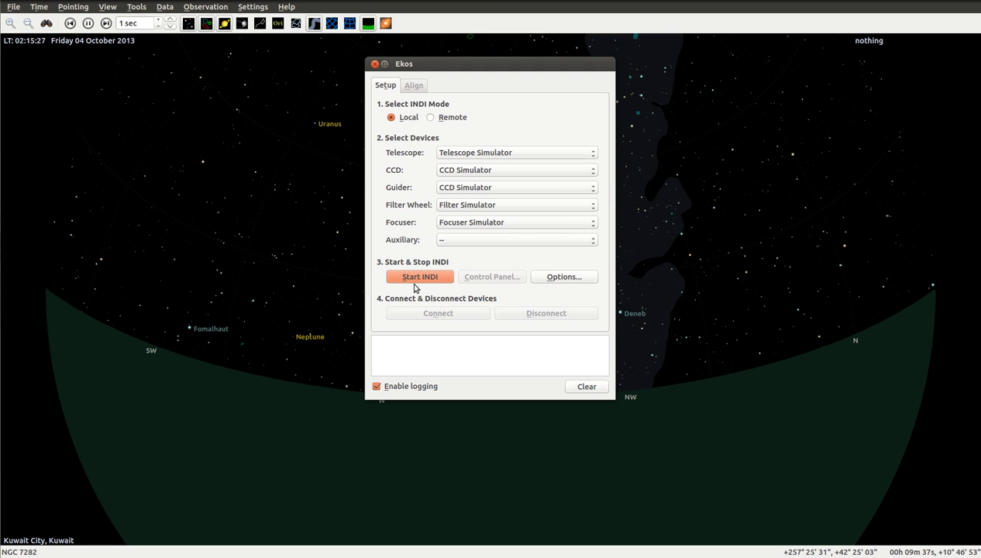
pyautogui.click(446, 278)
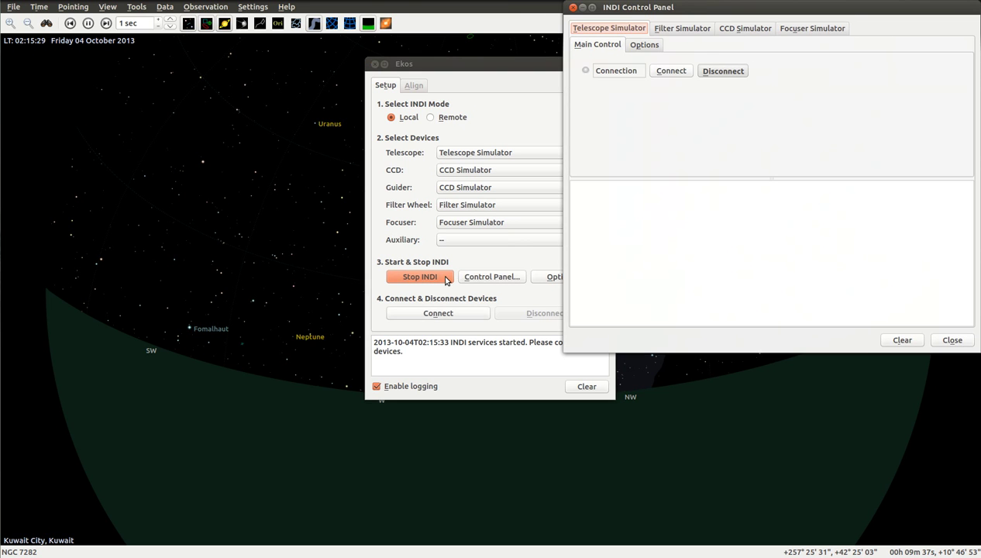
pyautogui.moveTo(476, 69); pyautogui.dragTo(377, 79)
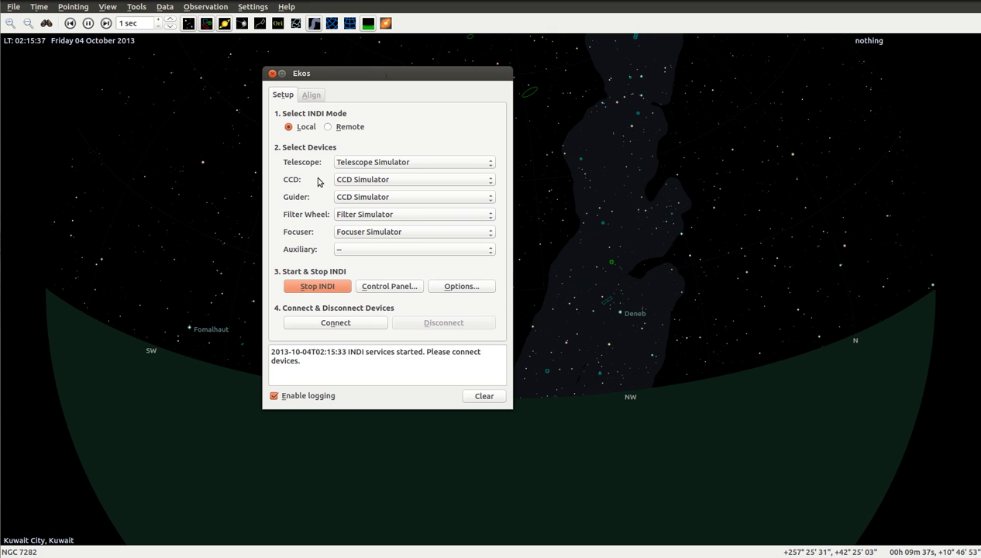
# Connect all simulator devices, then browse the CCD, Focus and Guide modules, ending on Focus.
pyautogui.click(345, 324)
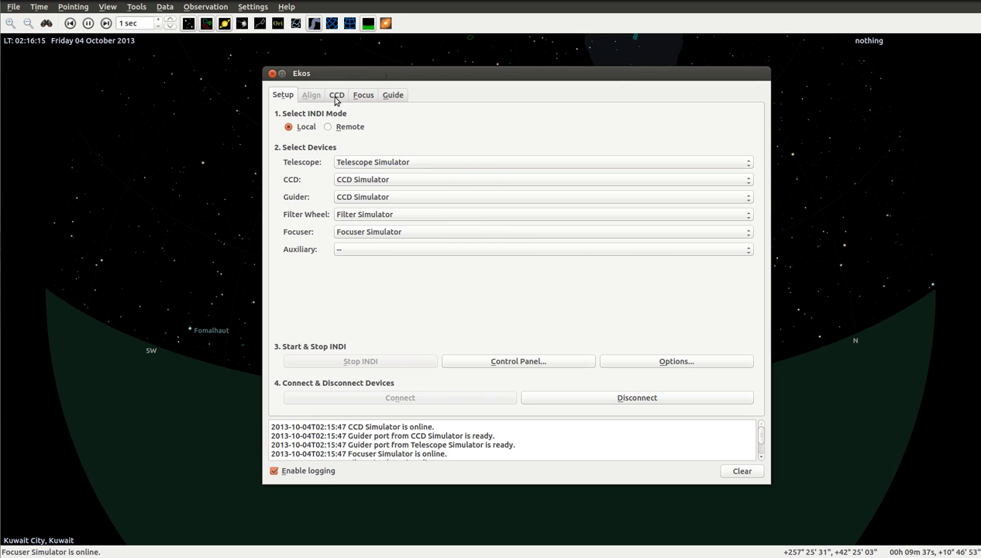
pyautogui.click(336, 96)
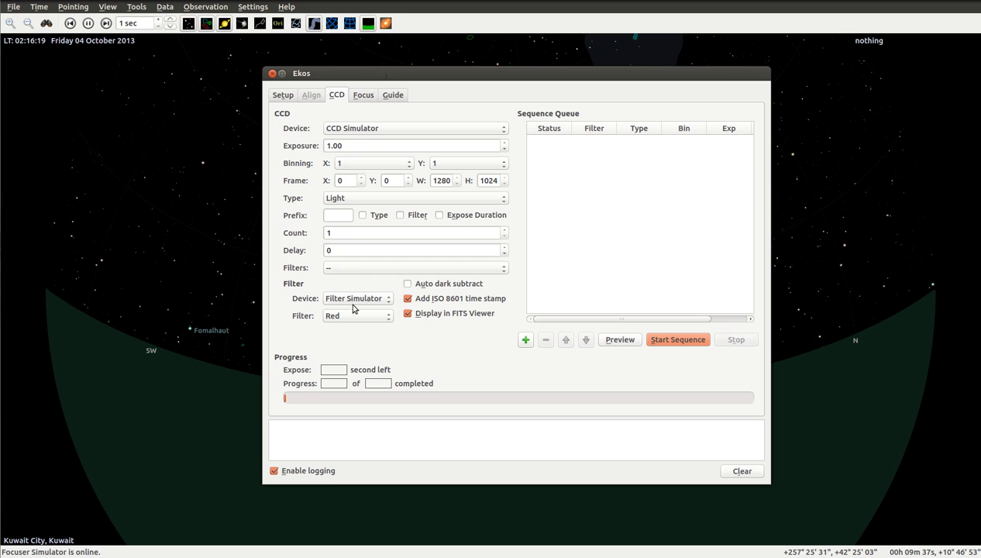
pyautogui.click(364, 96)
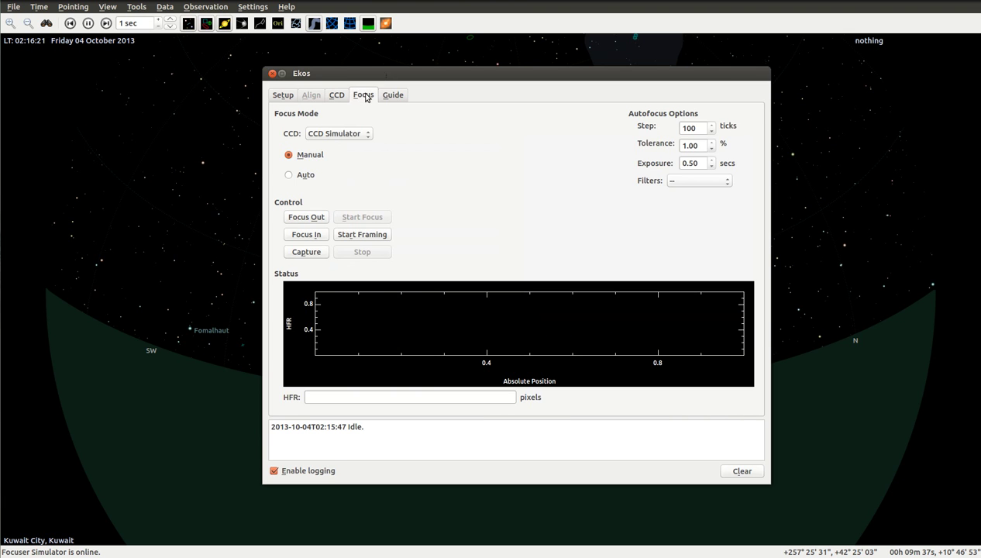
pyautogui.click(392, 96)
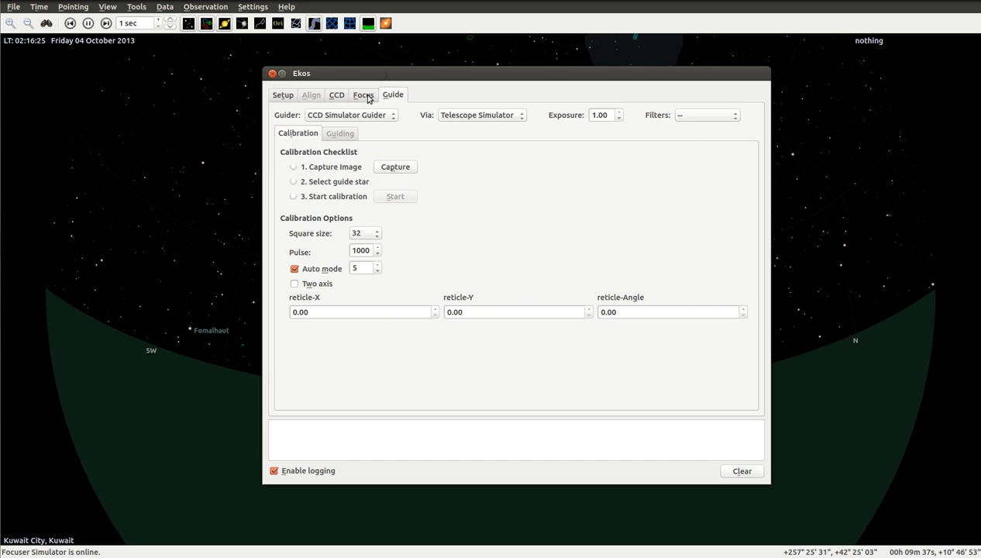
pyautogui.click(368, 98)
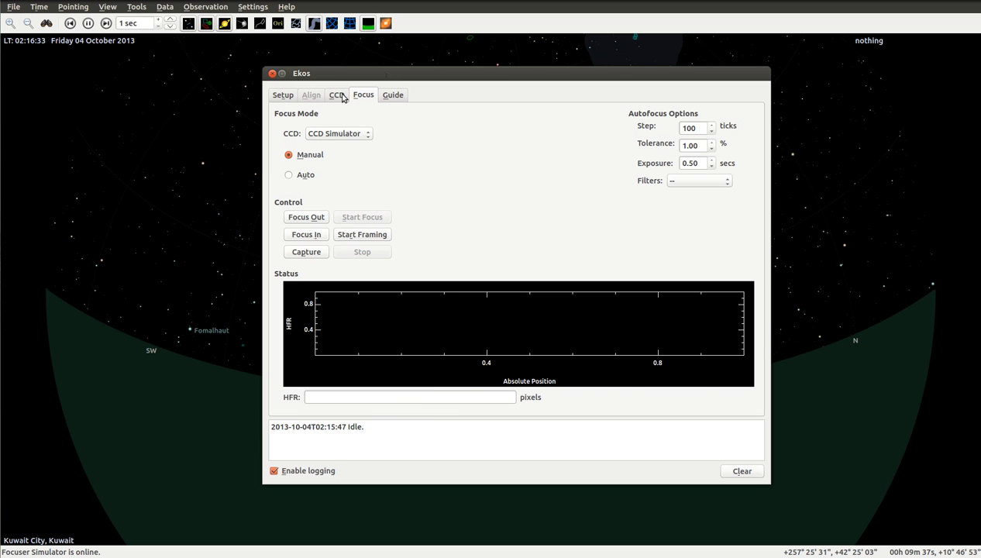
# Set capture to CCD Simulator, Light frames, prefix M42, Red filter and no image filter.
pyautogui.click(338, 96)
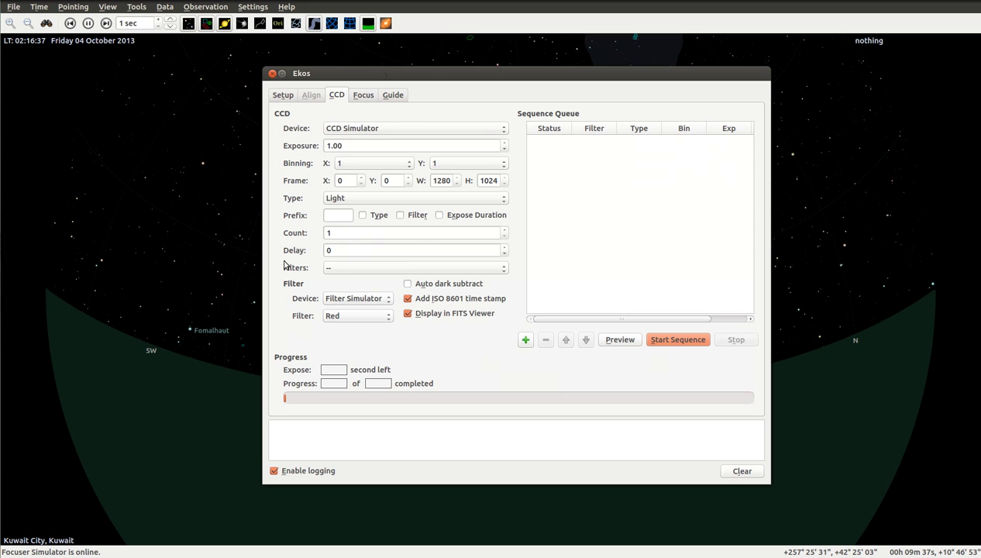
pyautogui.click(446, 132)
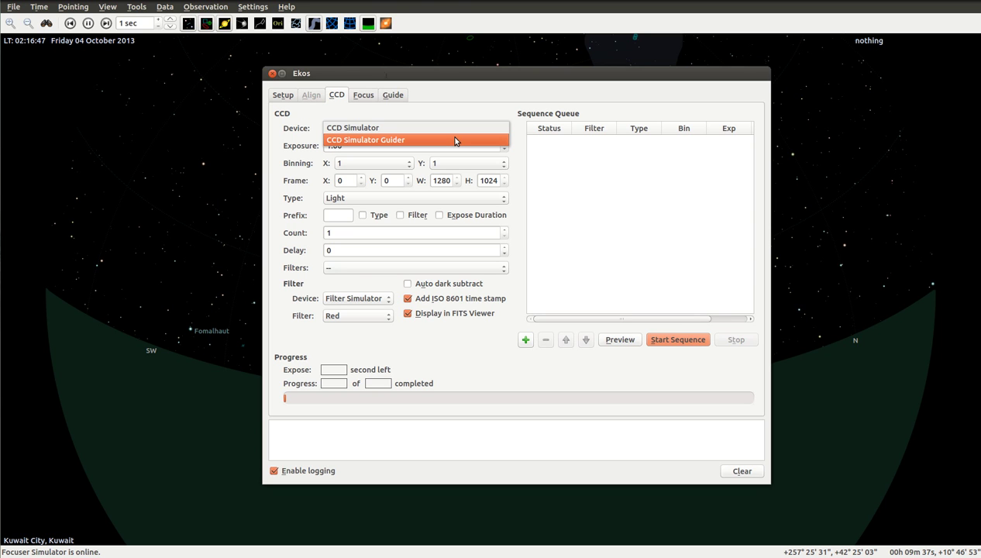
pyautogui.click(446, 127)
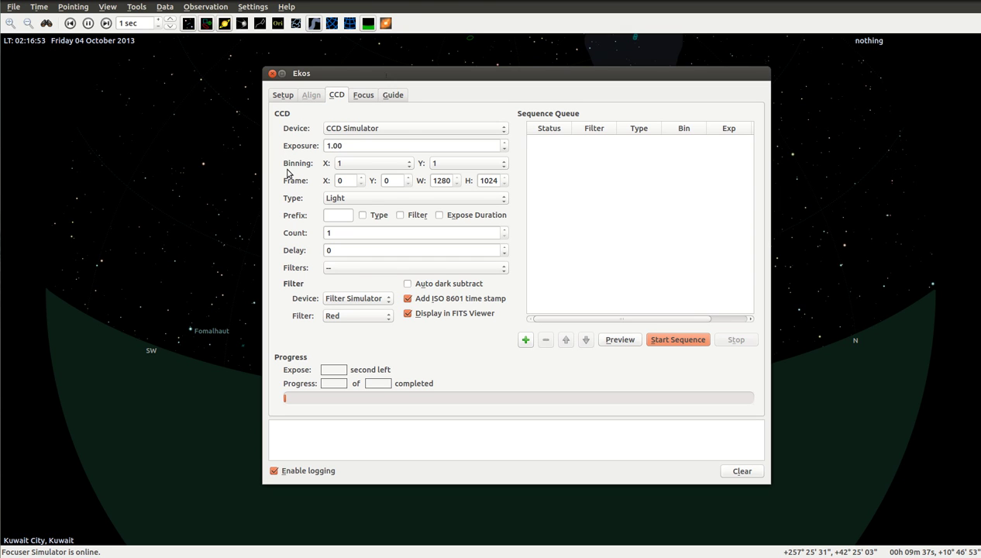
pyautogui.click(355, 200)
pyautogui.click(372, 201)
pyautogui.click(346, 215)
pyautogui.write('M42')
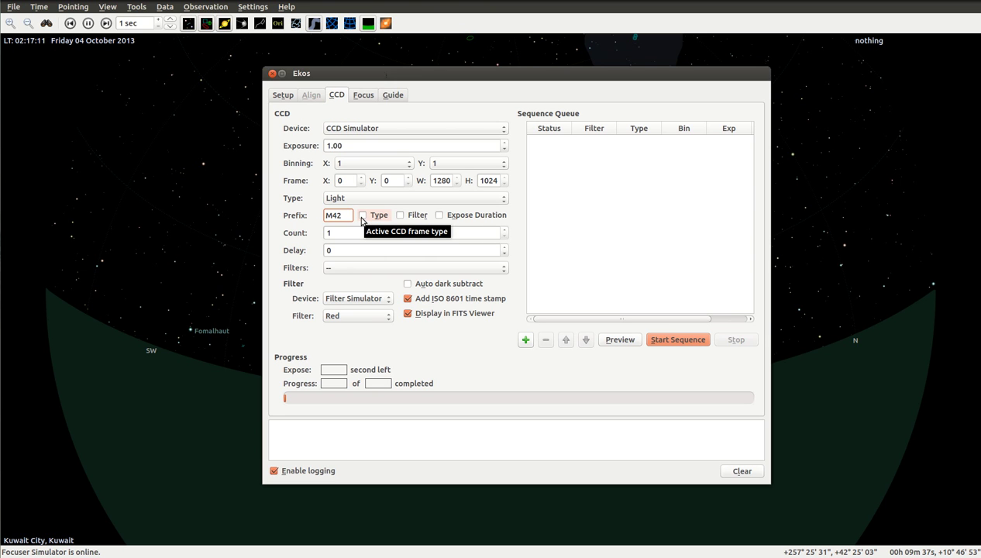
pyautogui.click(351, 317)
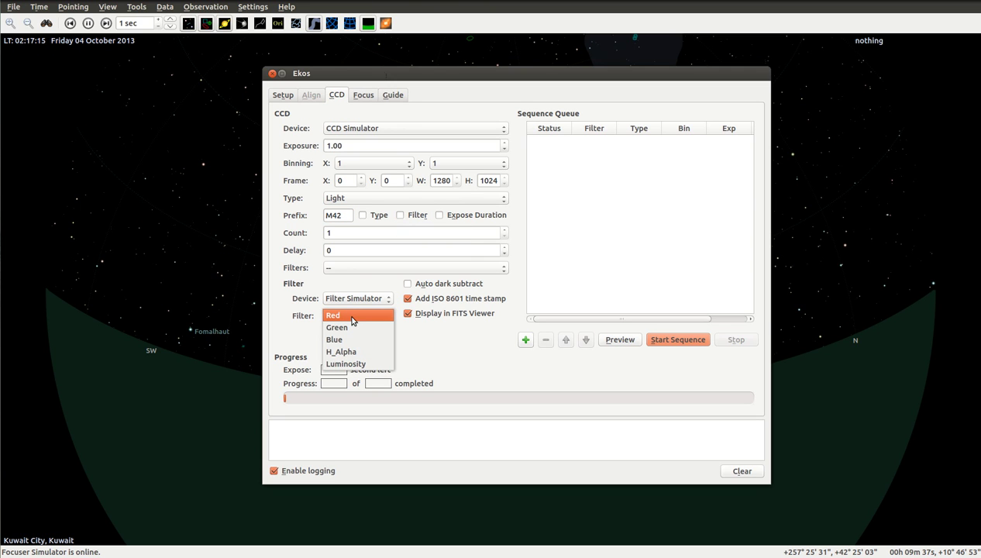
pyautogui.click(351, 319)
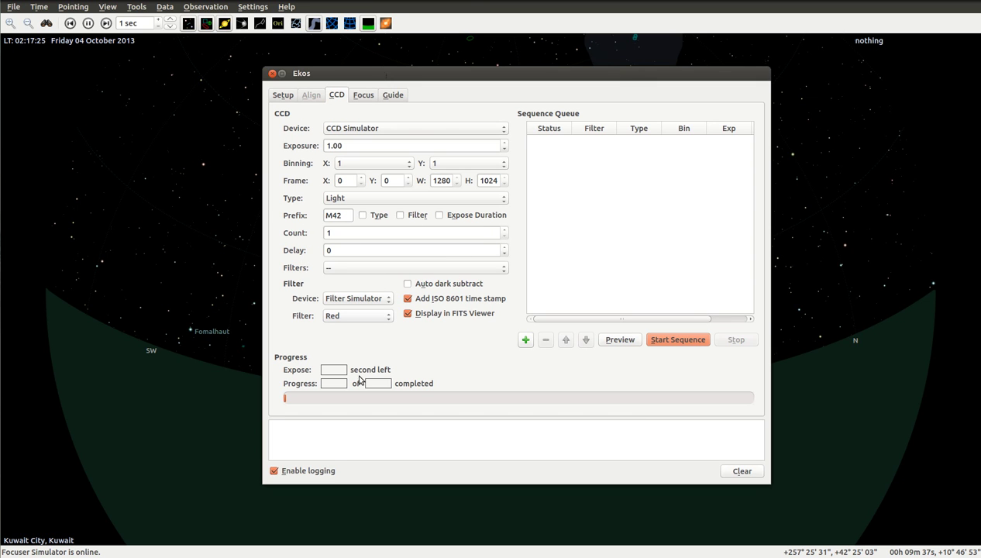
pyautogui.click(430, 268)
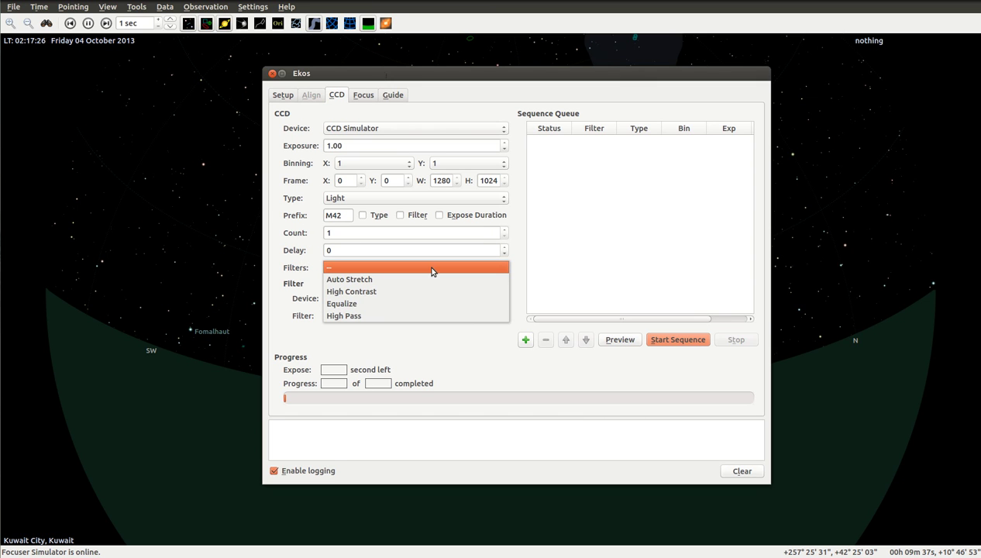
pyautogui.click(381, 266)
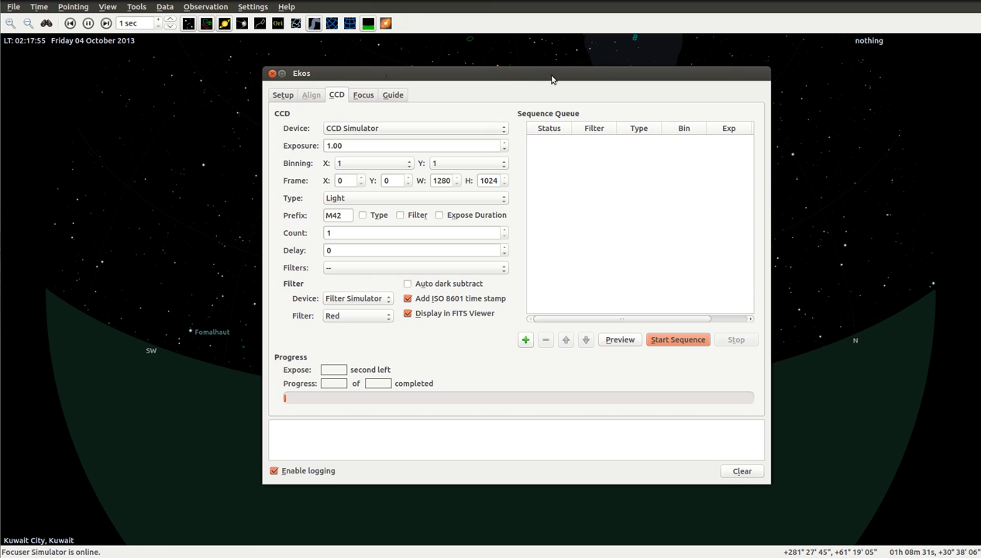
# Slew the Telescope Simulator to Deneb, then switch the capture device to CCD Simulator Guider.
pyautogui.moveTo(552, 79); pyautogui.dragTo(335, 71)
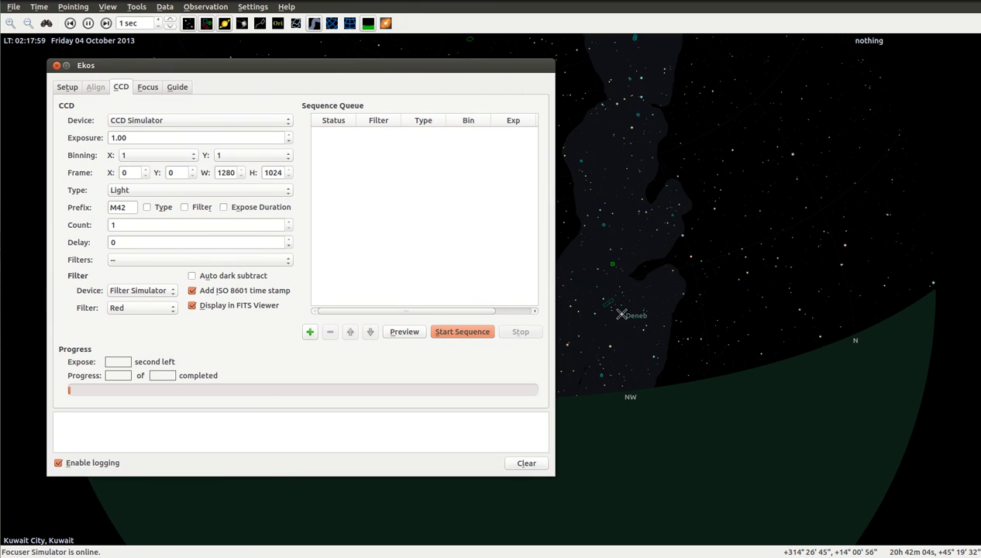
pyautogui.rightClick(622, 313)
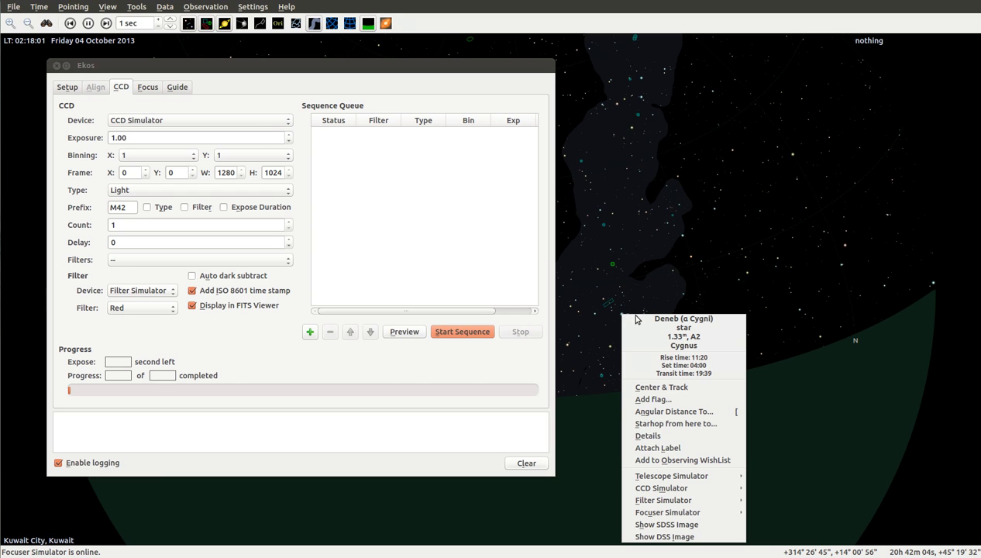
pyautogui.moveTo(706, 482)
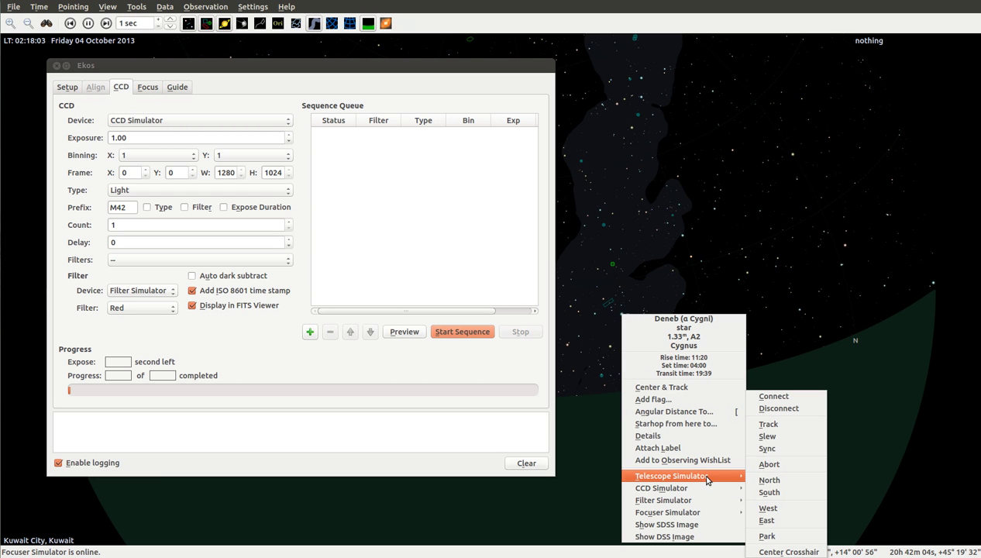
pyautogui.click(781, 445)
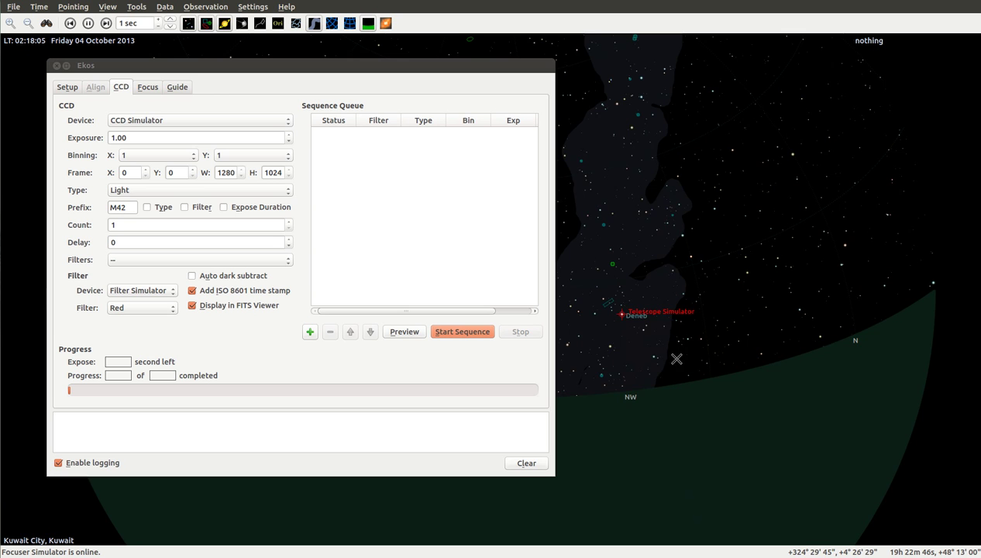
pyautogui.scroll(3, 642, 344)
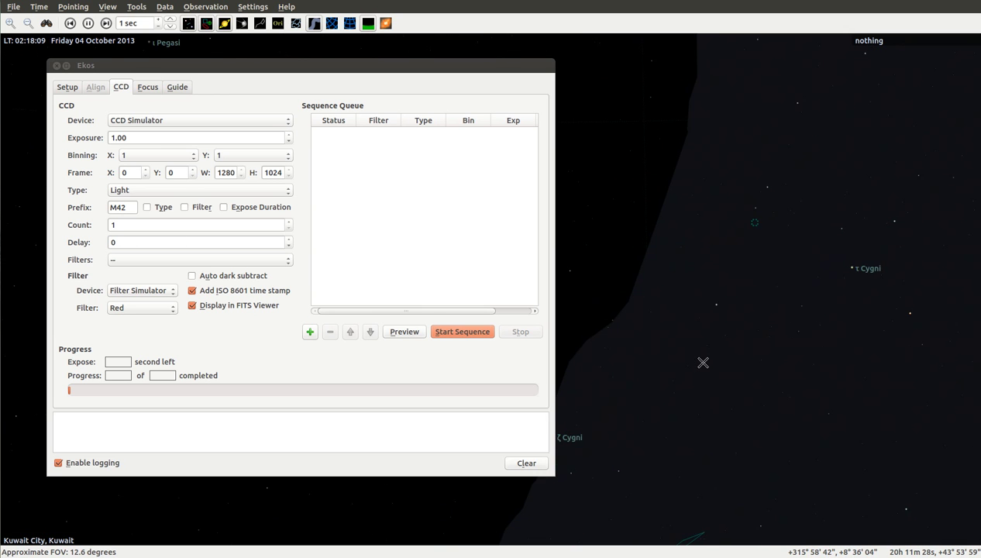
pyautogui.scroll(4, 702, 361)
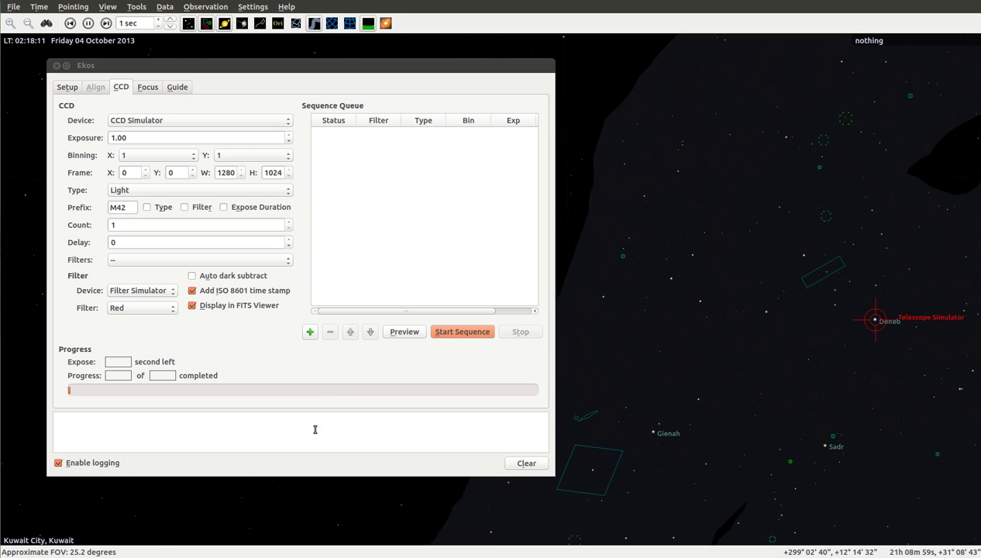
pyautogui.click(175, 124)
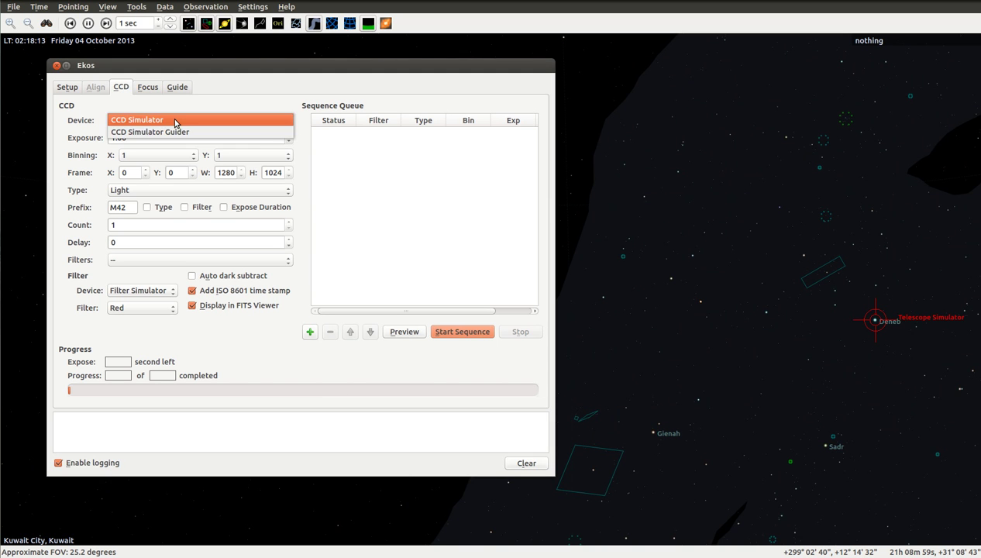
pyautogui.click(208, 132)
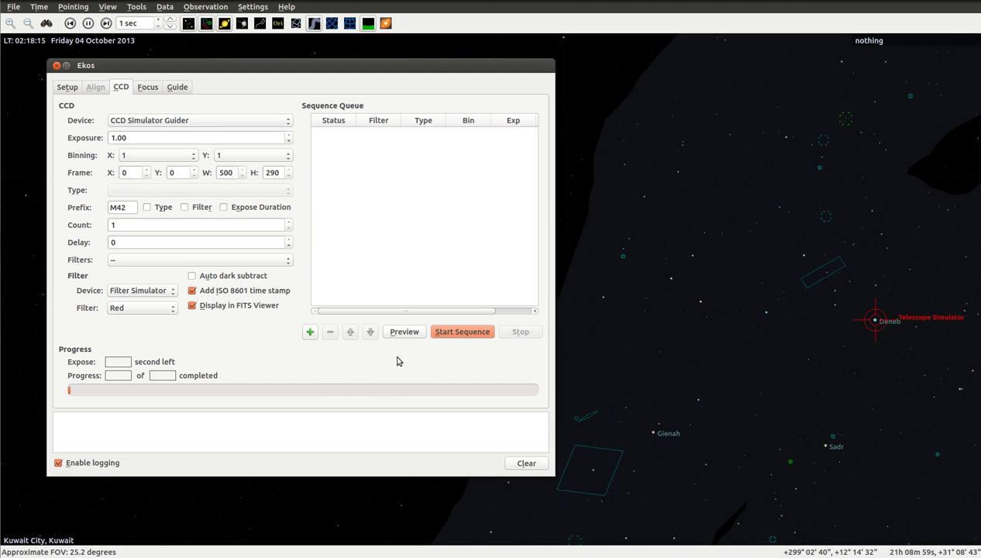
# Take a 500×290 guider preview of Deneb and enlarge the FITS Viewer to show it fully.
pyautogui.click(407, 332)
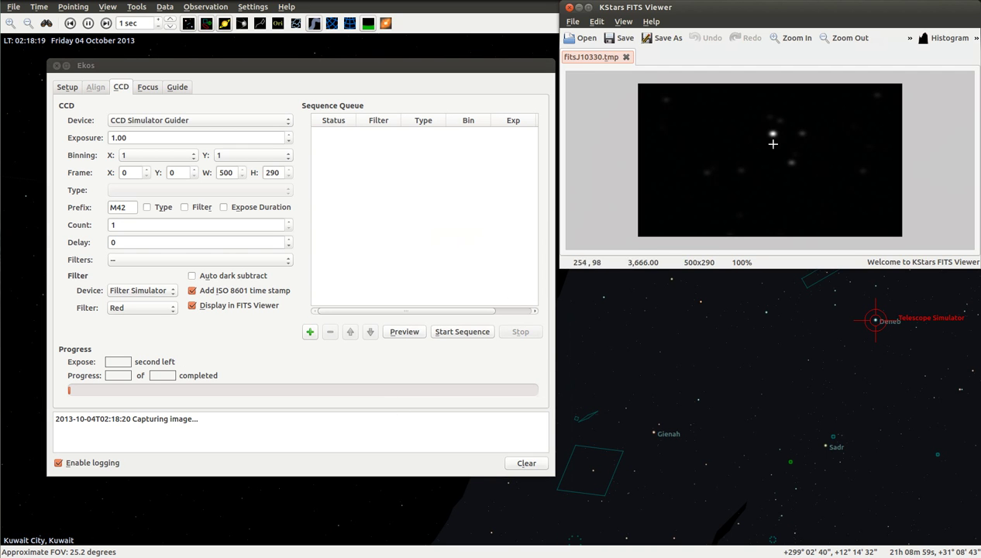
pyautogui.moveTo(567, 272); pyautogui.dragTo(568, 291)
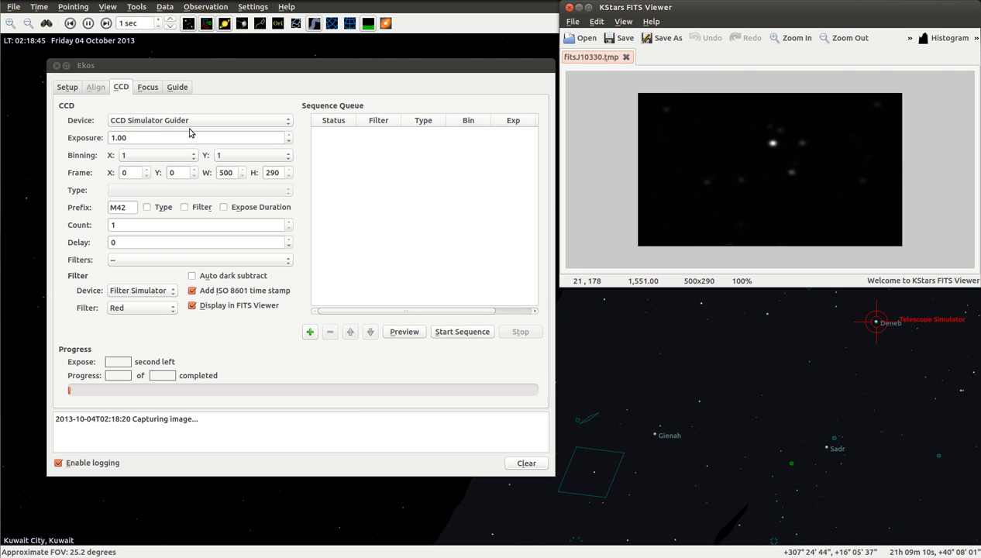
# Show the Focus module with CCD Simulator in manual mode at 0.50-second exposure.
pyautogui.click(147, 88)
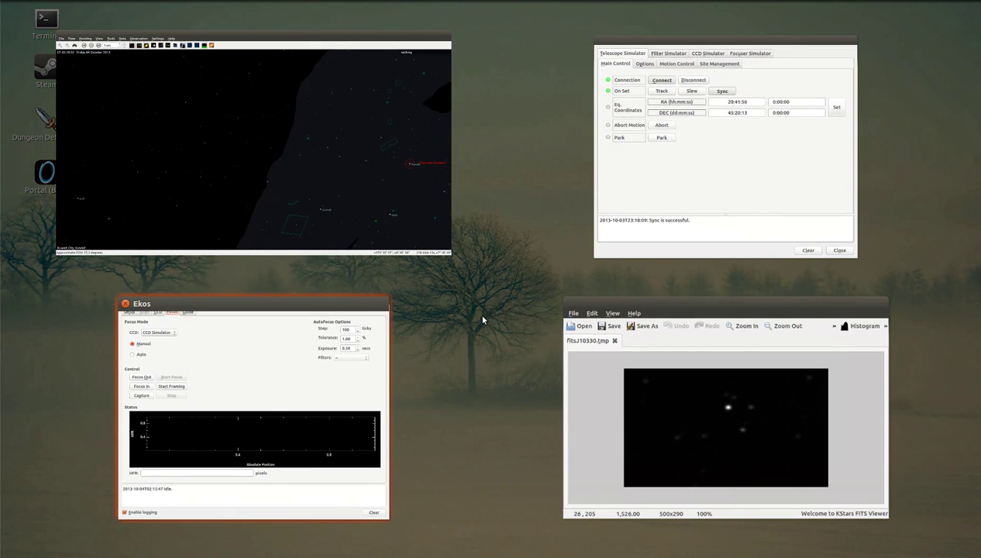
# Defocus by sending the Focuser Simulator to absolute position 18000 in the INDI Control Panel.
pyautogui.click(680, 162)
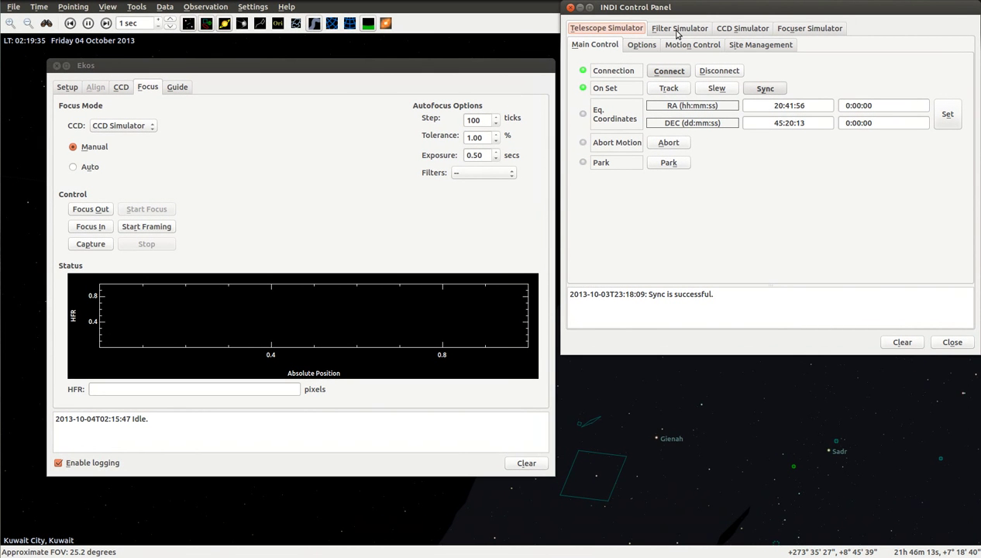
pyautogui.click(827, 28)
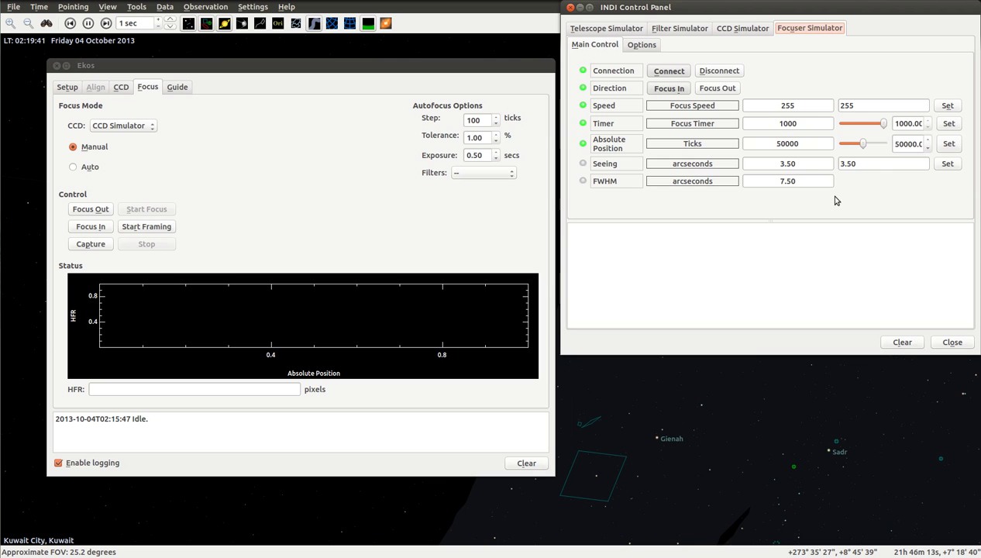
pyautogui.moveTo(742, 13); pyautogui.dragTo(657, 144)
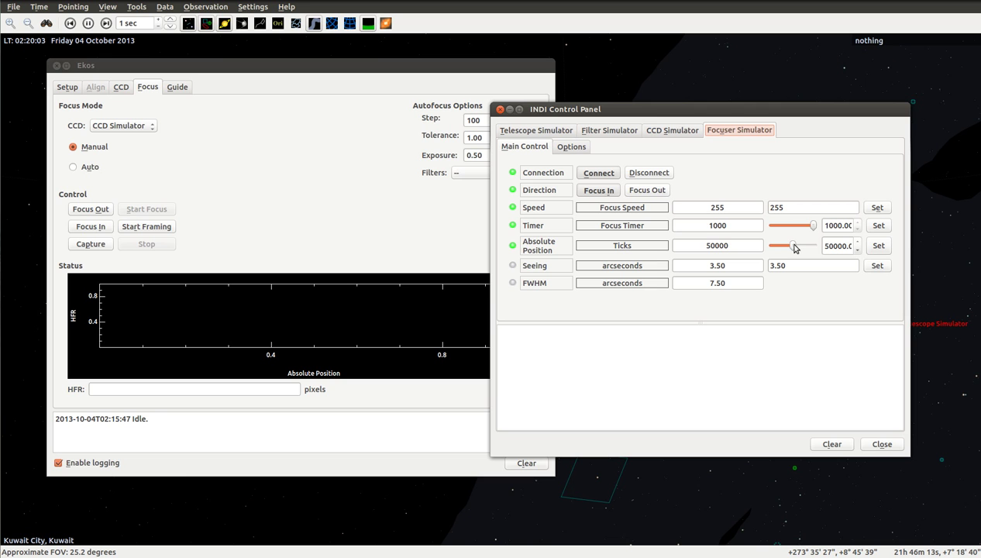
pyautogui.moveTo(794, 247); pyautogui.dragTo(782, 250)
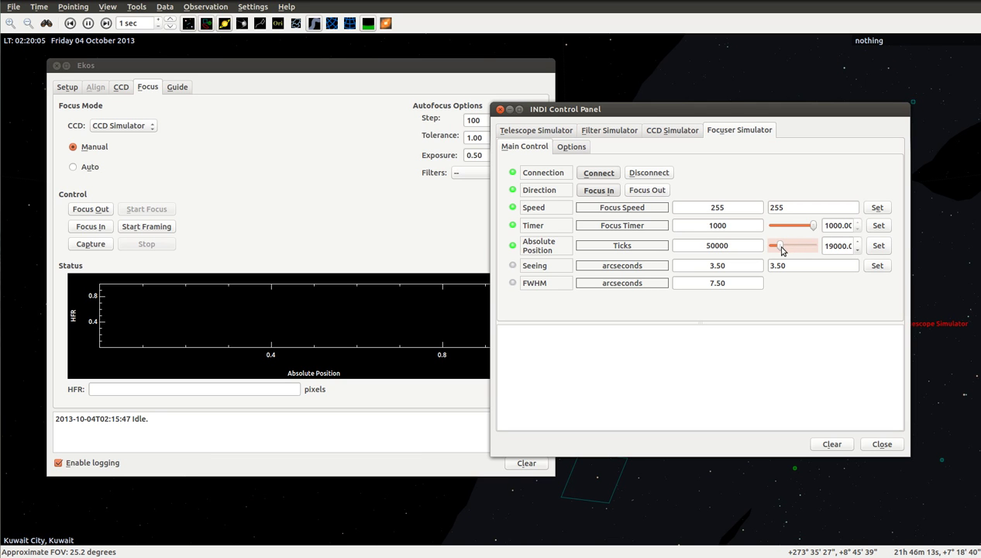
pyautogui.click(876, 247)
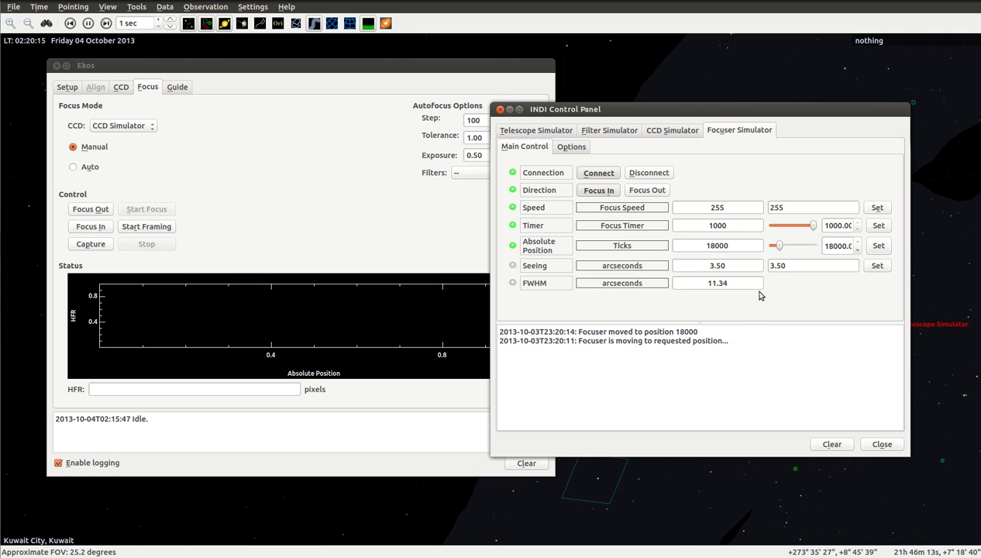
# Take a CCD preview exposure with the defocused focuser.
pyautogui.click(374, 215)
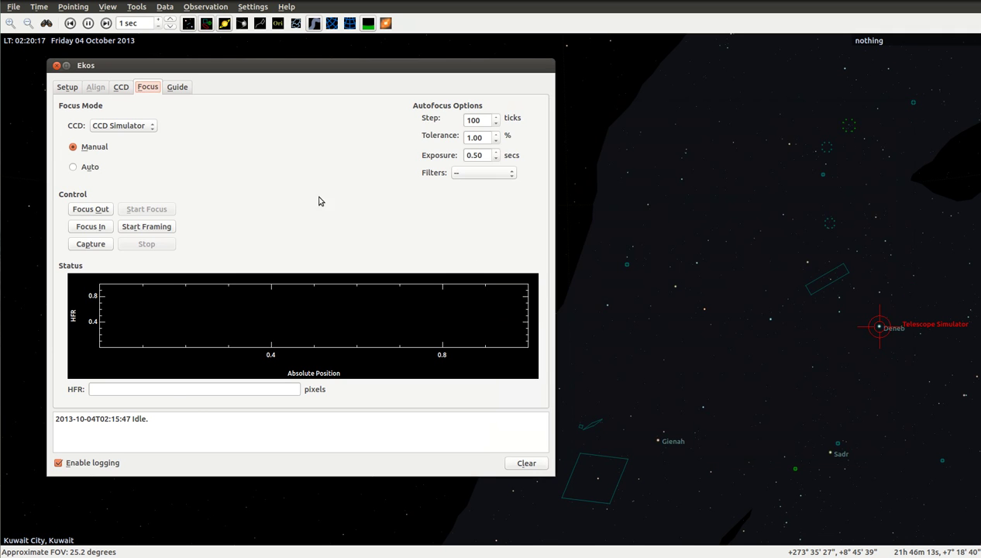
pyautogui.click(120, 89)
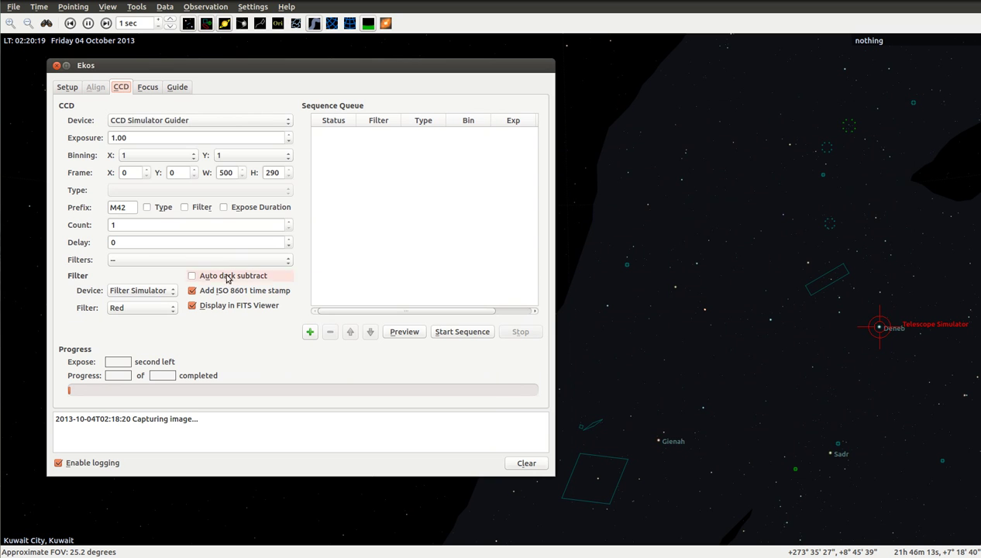
pyautogui.click(402, 333)
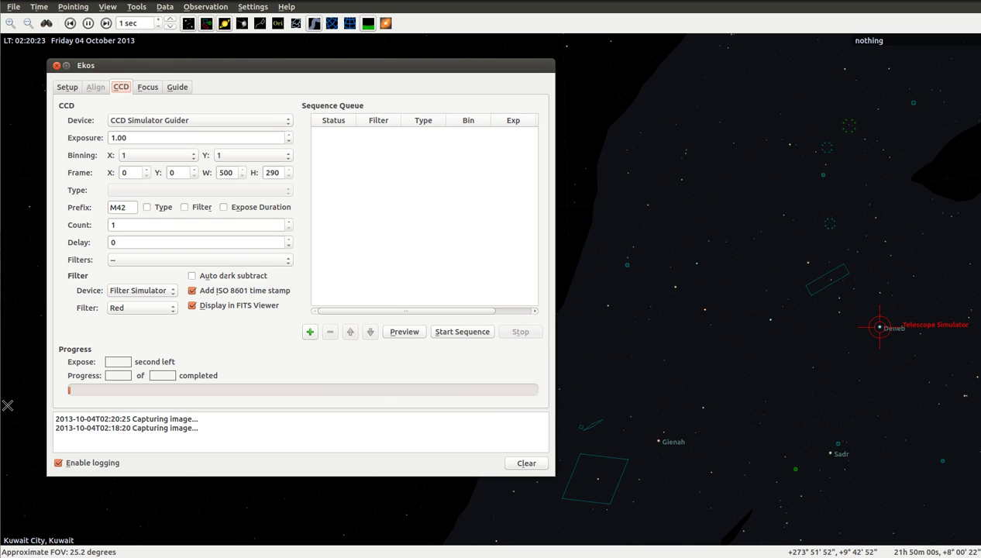
# Compare fitsJ10330.tmp and fitsW10330.tmp in the FITS Viewer, then go back to the Focus module.
pyautogui.press('super+w')
pyautogui.click(600, 242)
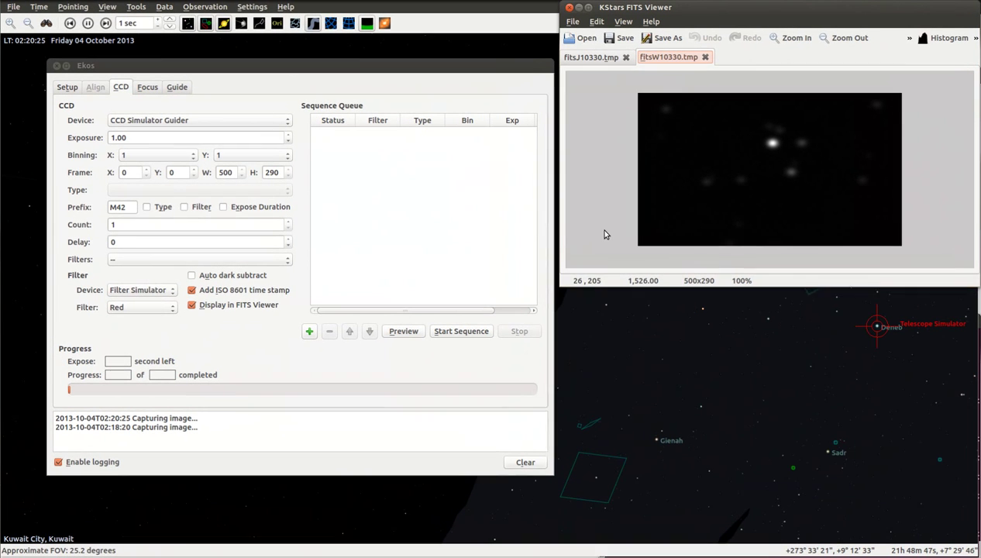
pyautogui.click(598, 58)
pyautogui.click(668, 60)
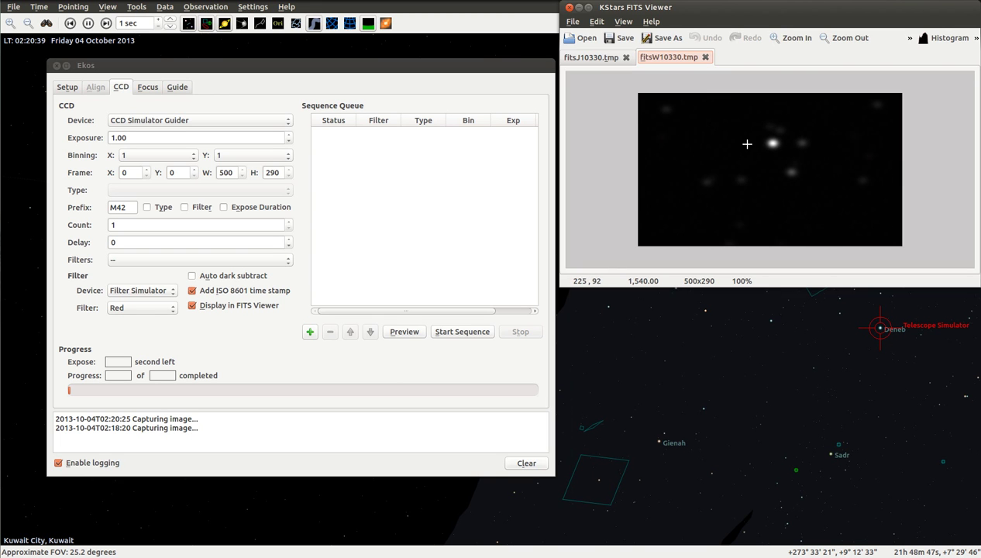
pyautogui.click(148, 88)
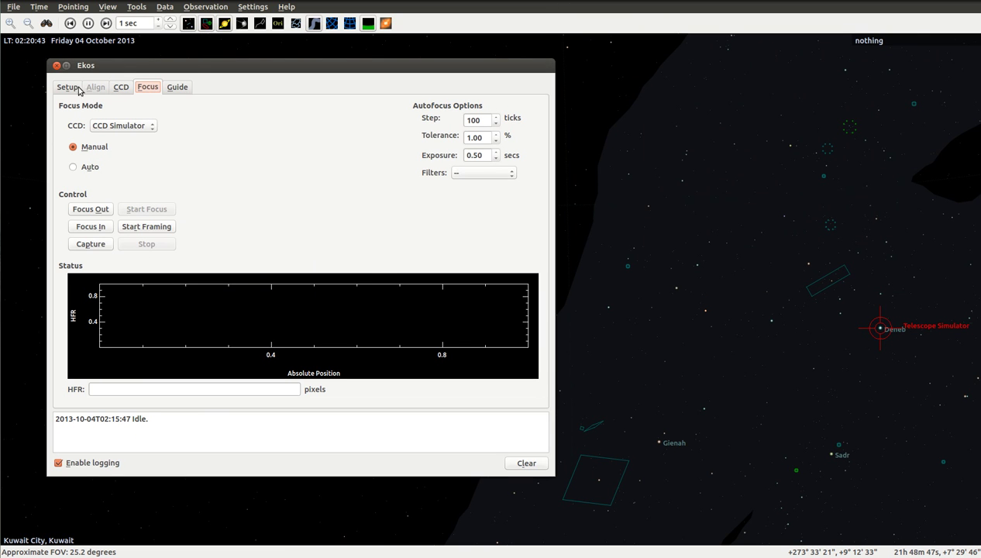
# Capture a manual test frame measuring 7.87-pixel HFR, then switch focusing to Auto.
pyautogui.click(73, 168)
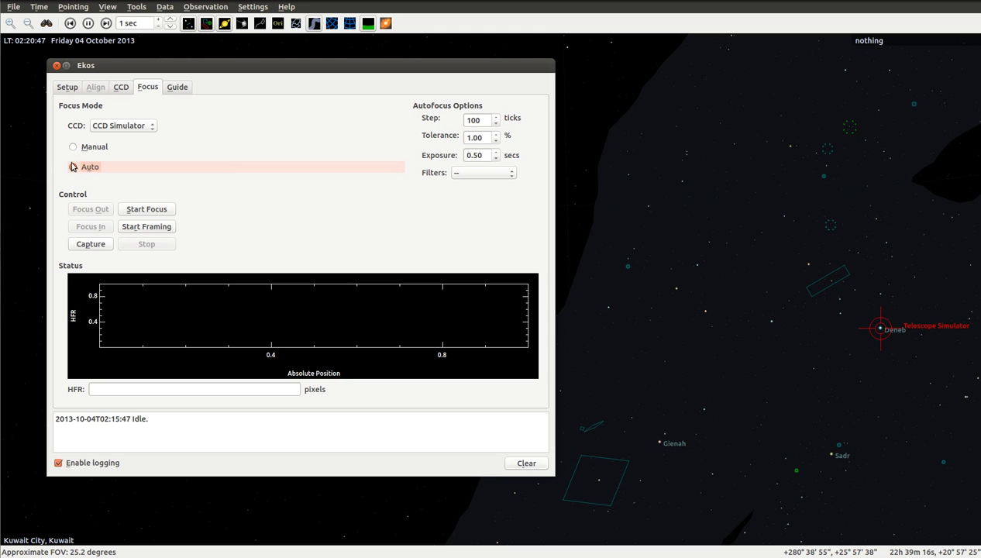
pyautogui.click(72, 149)
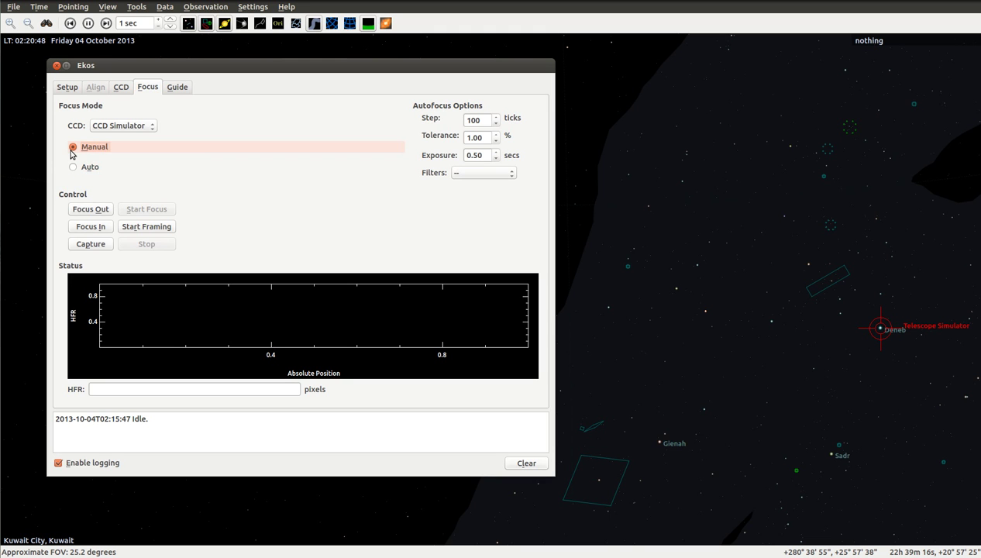
pyautogui.click(91, 244)
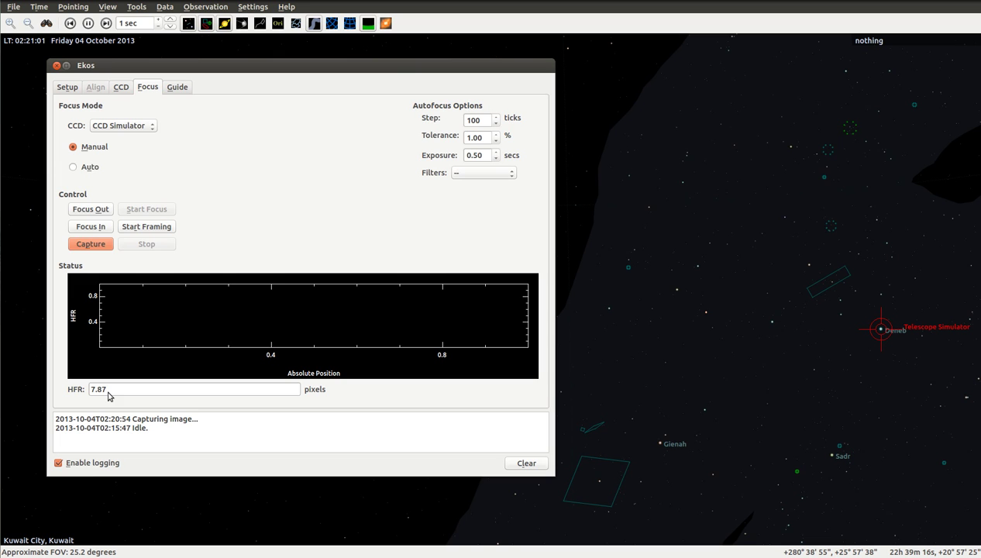
pyautogui.click(74, 167)
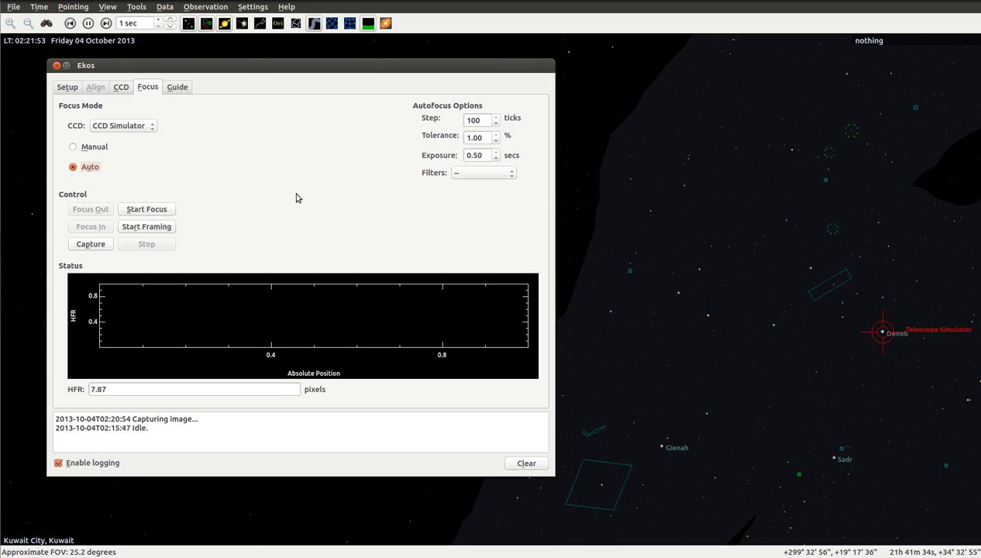
# Start continuous framing and enlarge the FITS Viewer to inspect the defocused star.
pyautogui.click(150, 234)
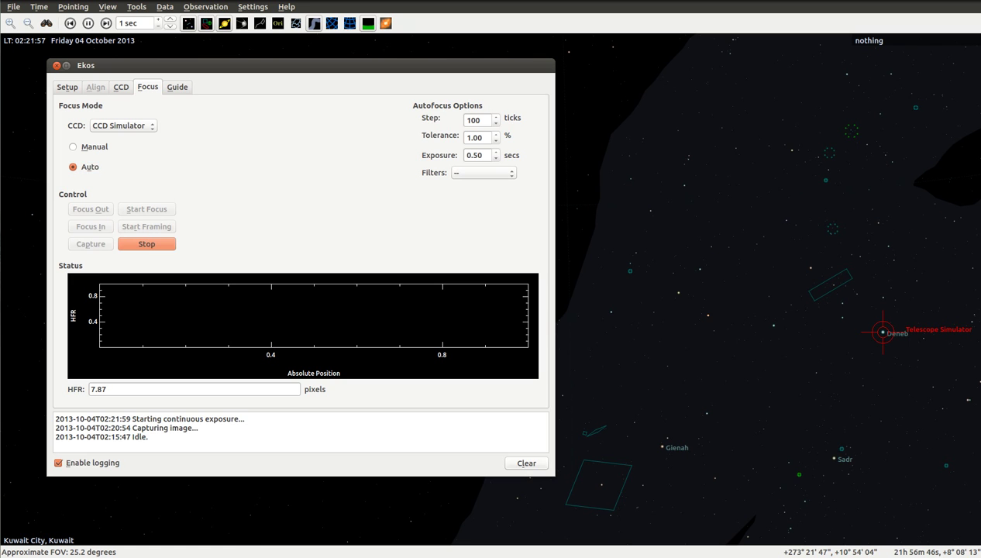
pyautogui.press('super+w')
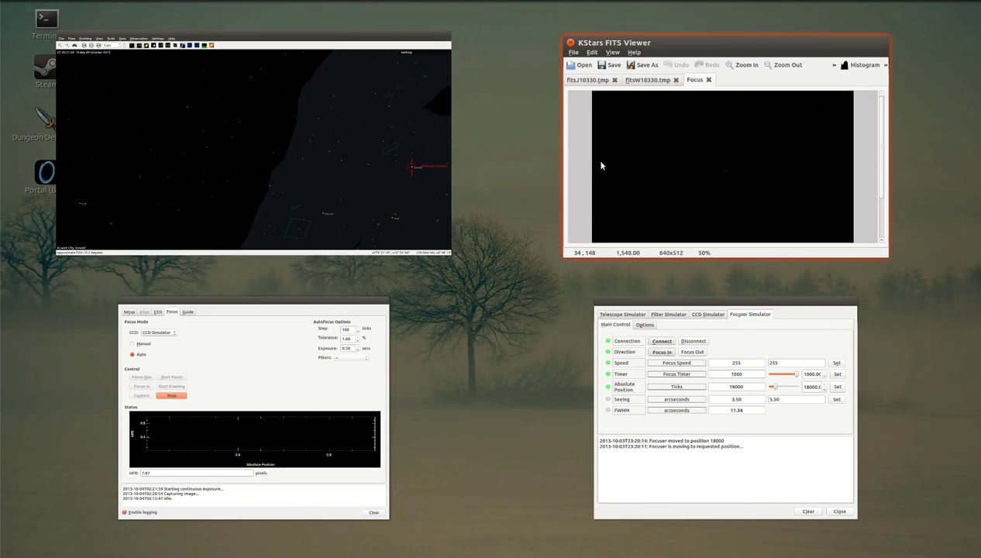
pyautogui.click(600, 165)
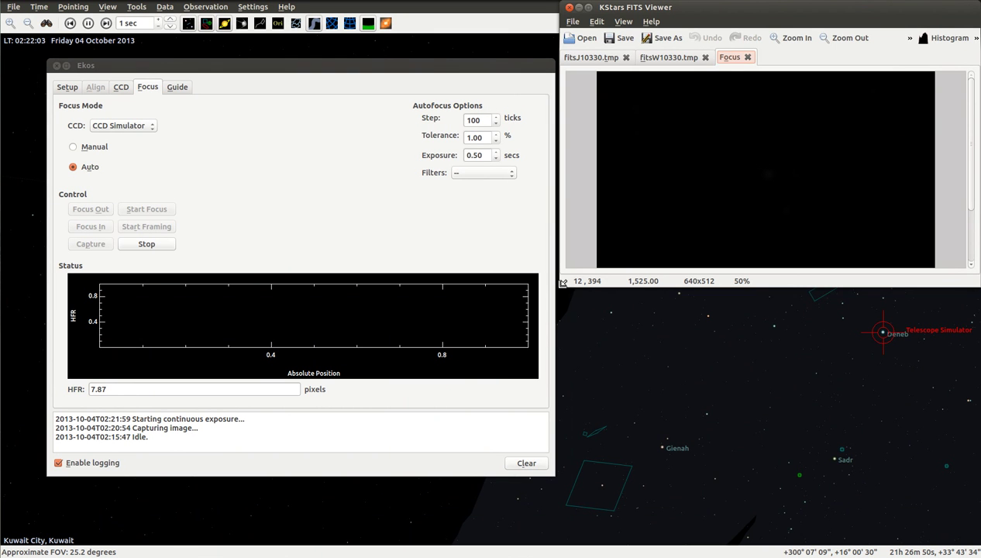
pyautogui.moveTo(562, 290); pyautogui.dragTo(459, 378)
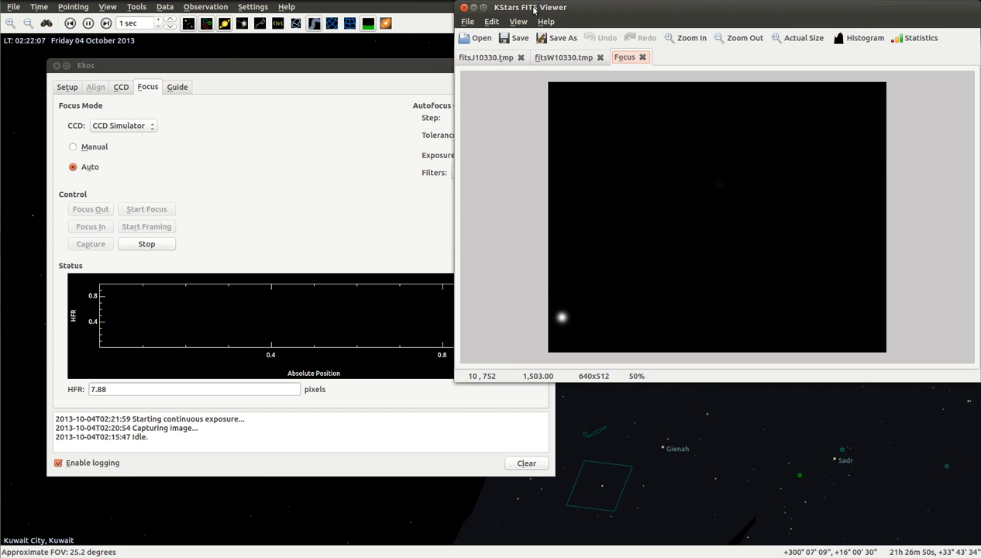
pyautogui.moveTo(520, 9); pyautogui.dragTo(581, 9)
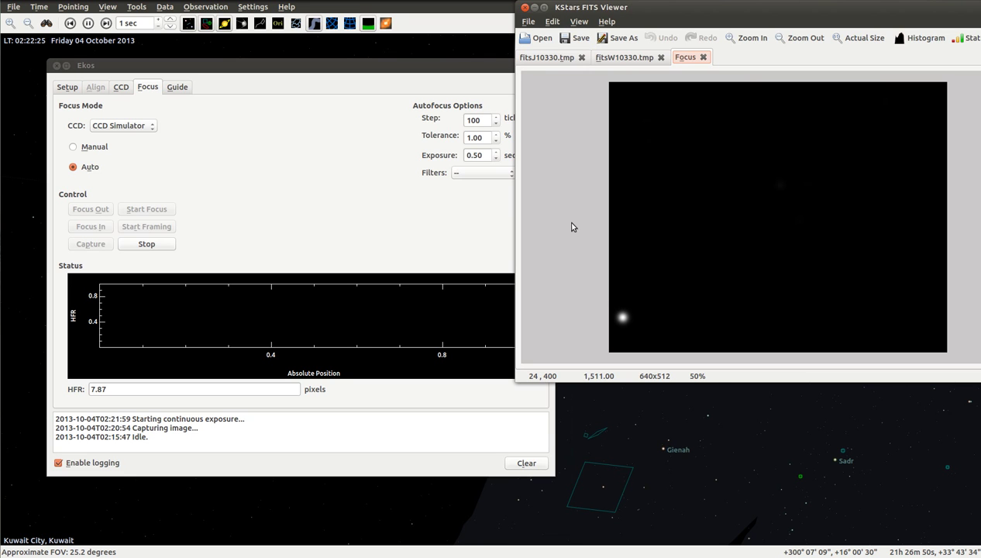
# Stop framing at HFR 7.89 and bring the FITS Viewer back to front.
pyautogui.click(147, 245)
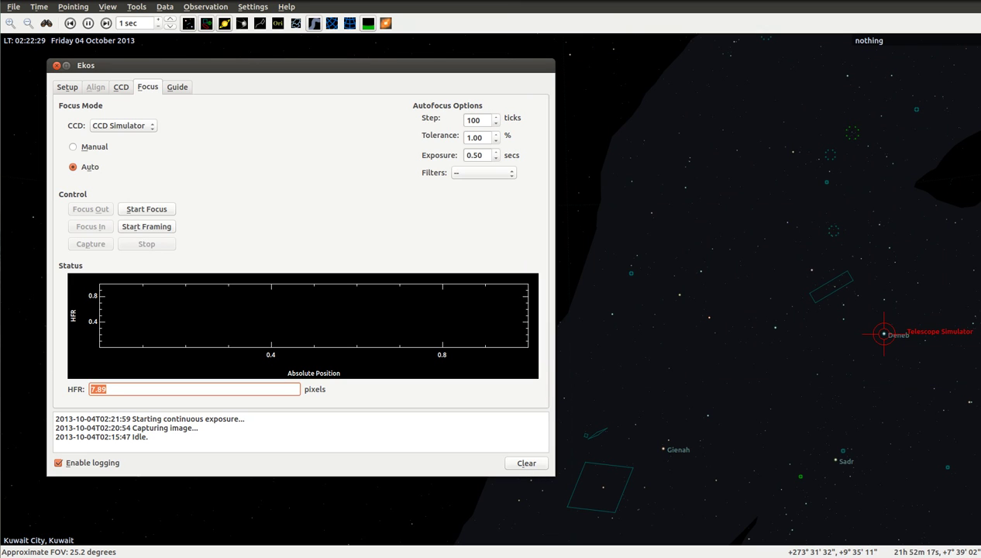
pyautogui.press('super+w')
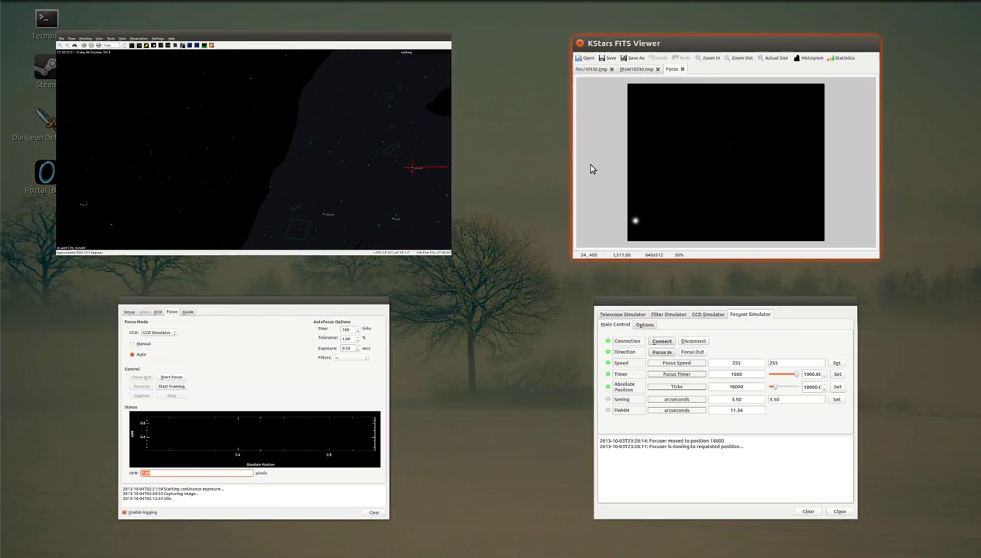
pyautogui.click(591, 168)
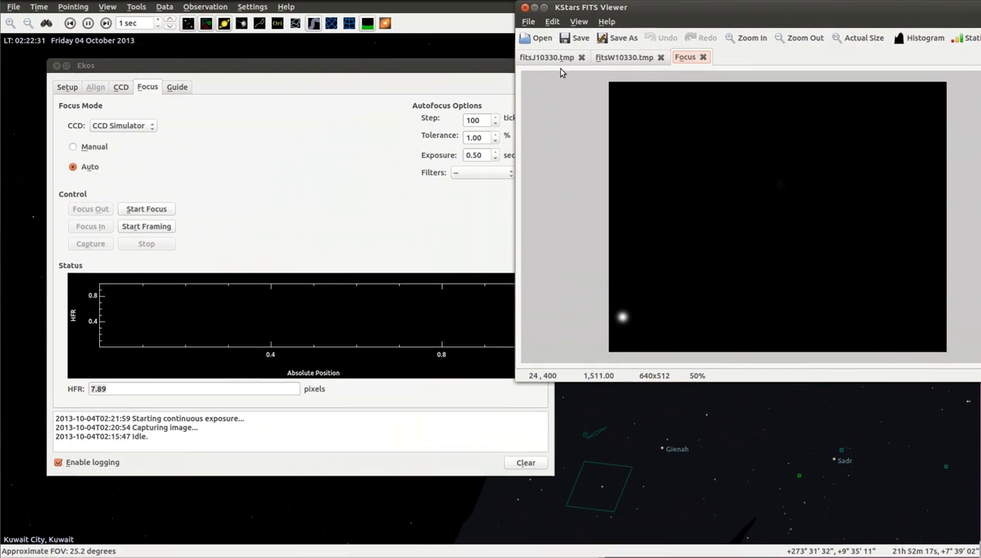
# Run autofocus while watching the FITS Viewer until HFR reaches 2.38 at position 36,480.
pyautogui.click(154, 211)
pyautogui.press('super+w')
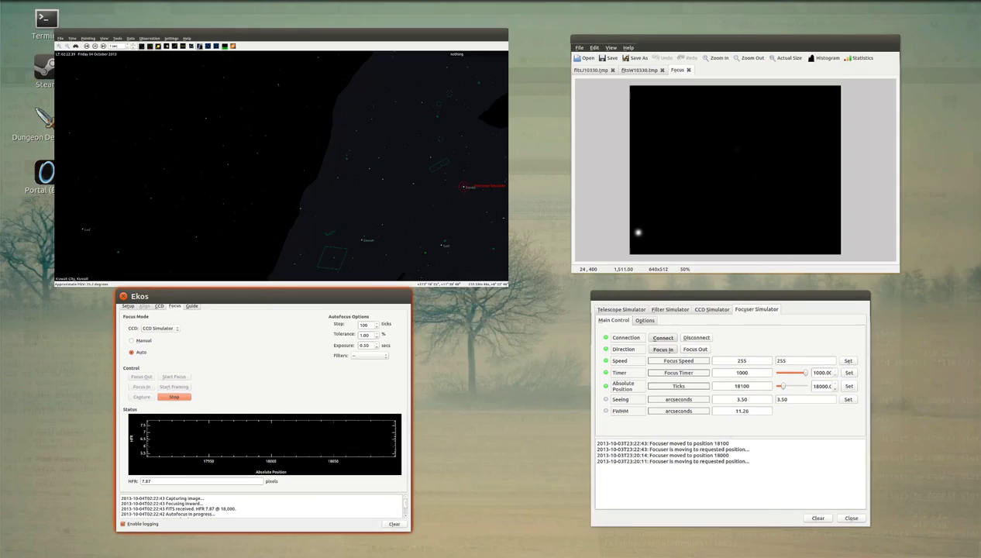
pyautogui.click(597, 181)
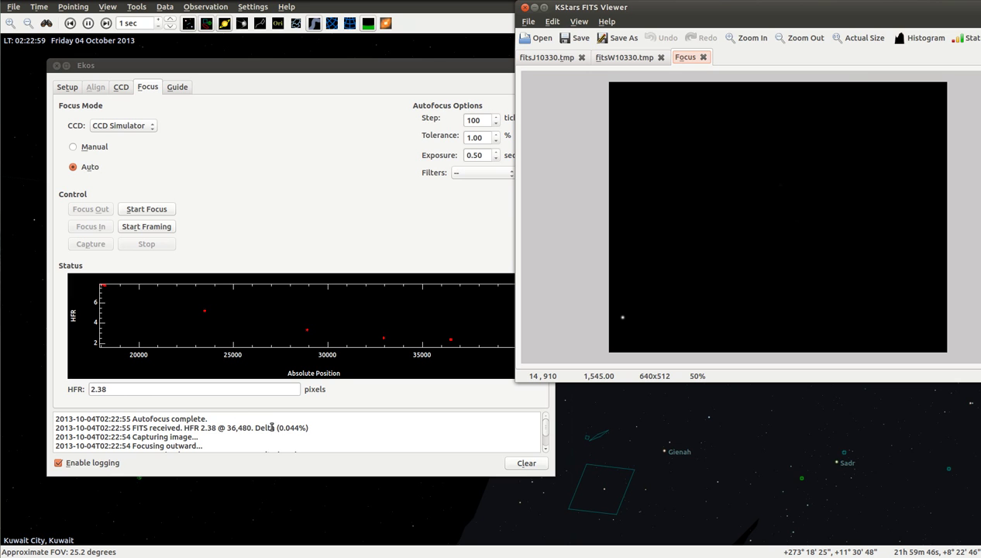
pyautogui.scroll(-2, 329, 423)
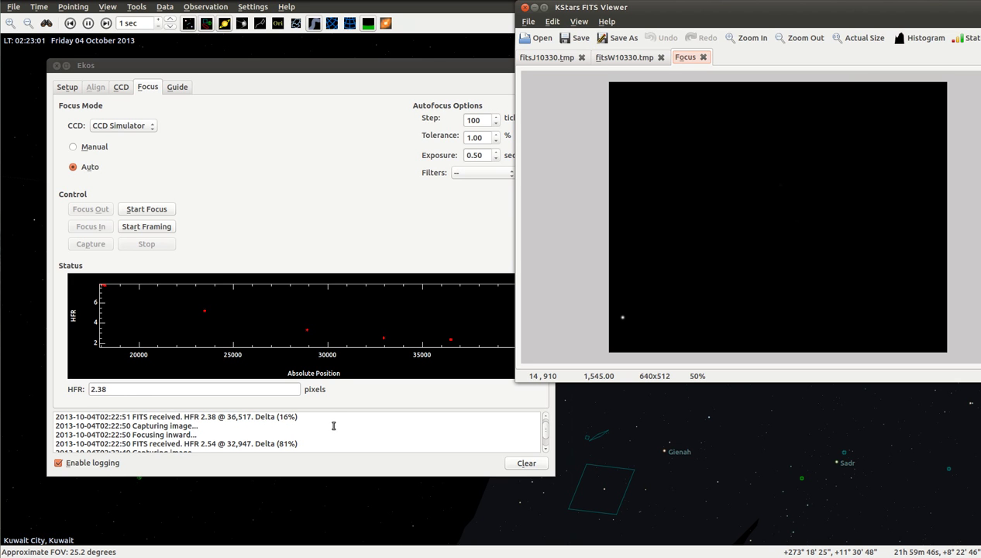
pyautogui.scroll(2, 333, 425)
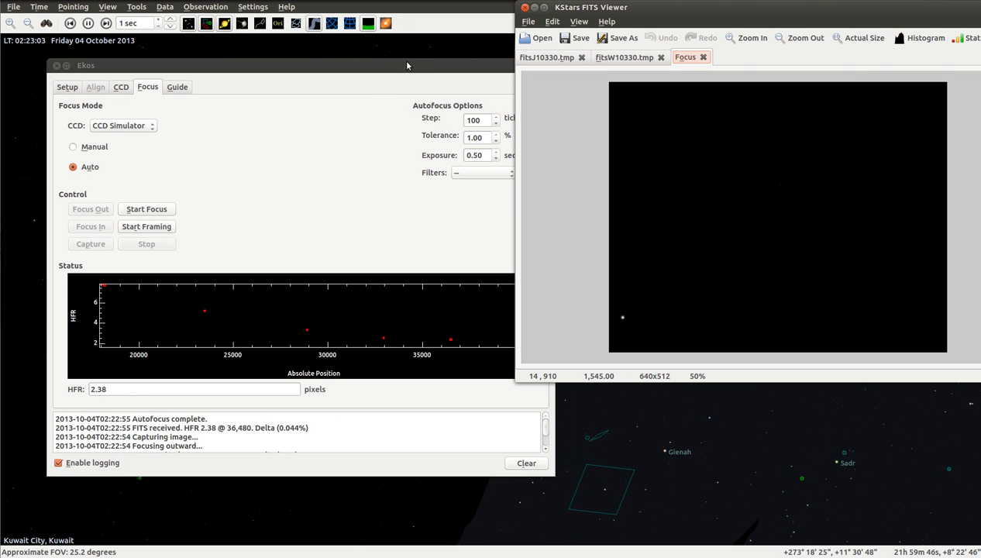
pyautogui.moveTo(412, 67); pyautogui.dragTo(388, 64)
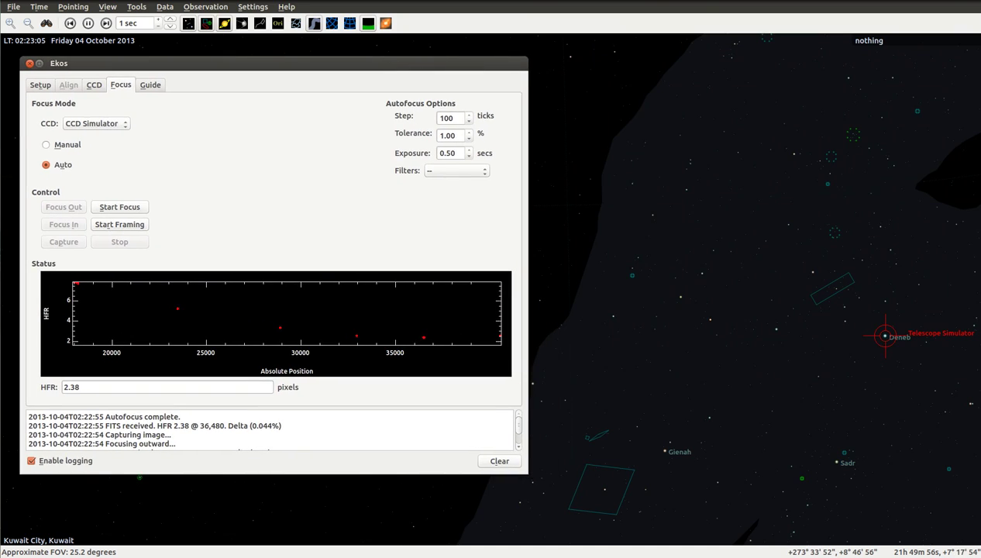
pyautogui.press('super+w')
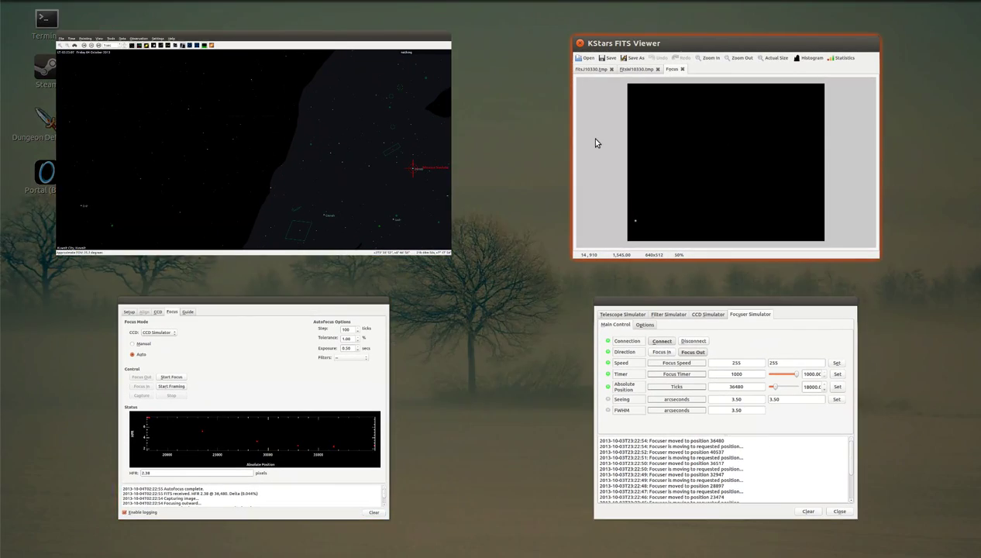
pyautogui.click(594, 143)
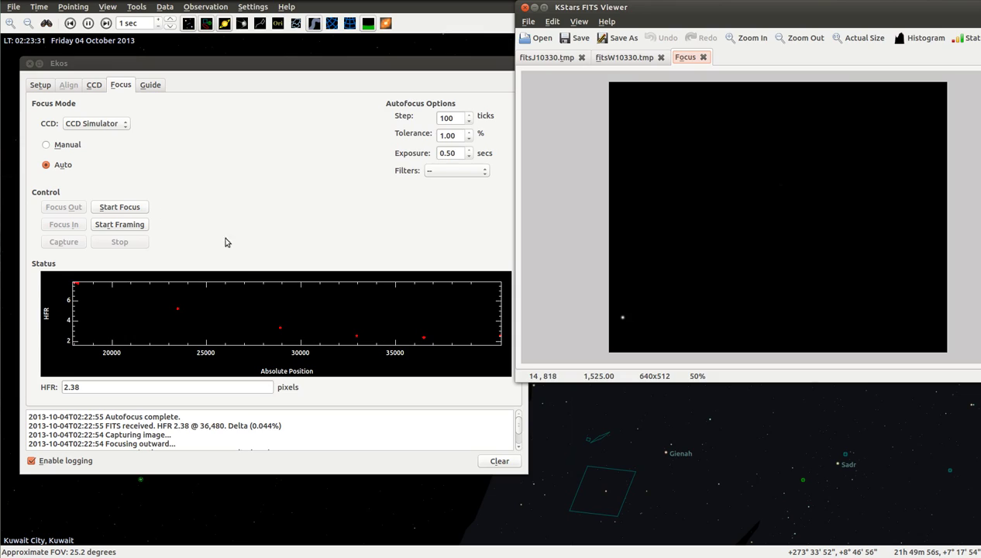
# Confirm focuser position 36480 in the INDI Control Panel, then return to the Ekos Focus results.
pyautogui.press('super+w')
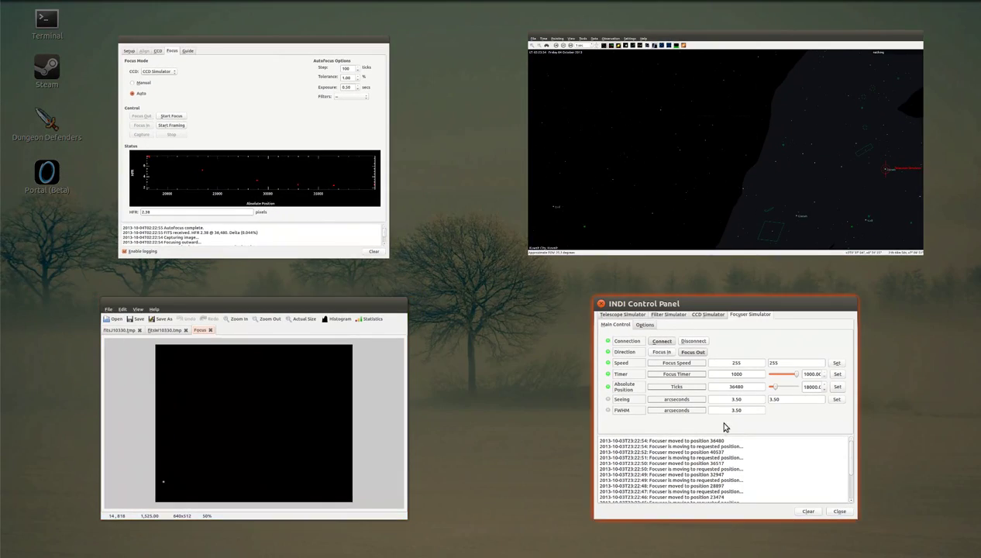
pyautogui.click(724, 427)
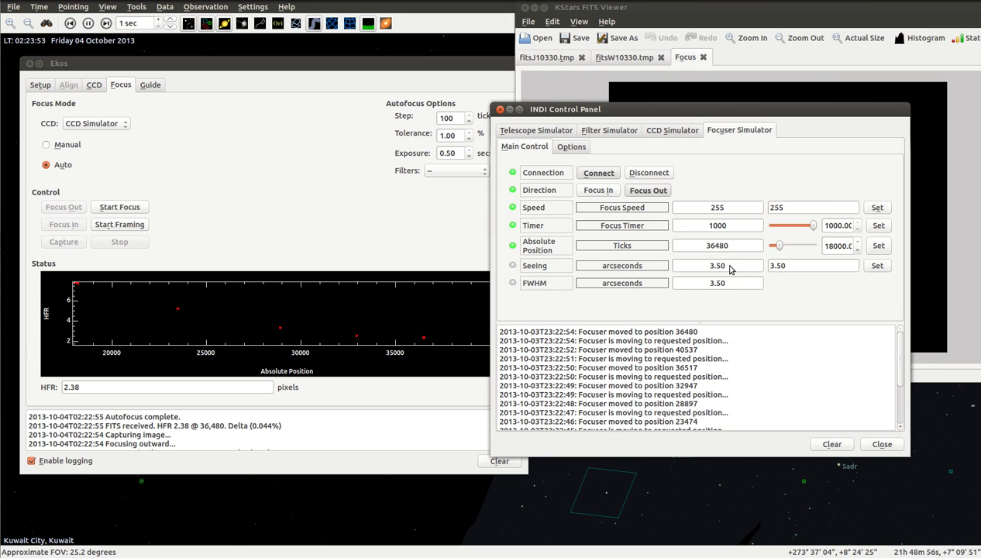
pyautogui.click(308, 212)
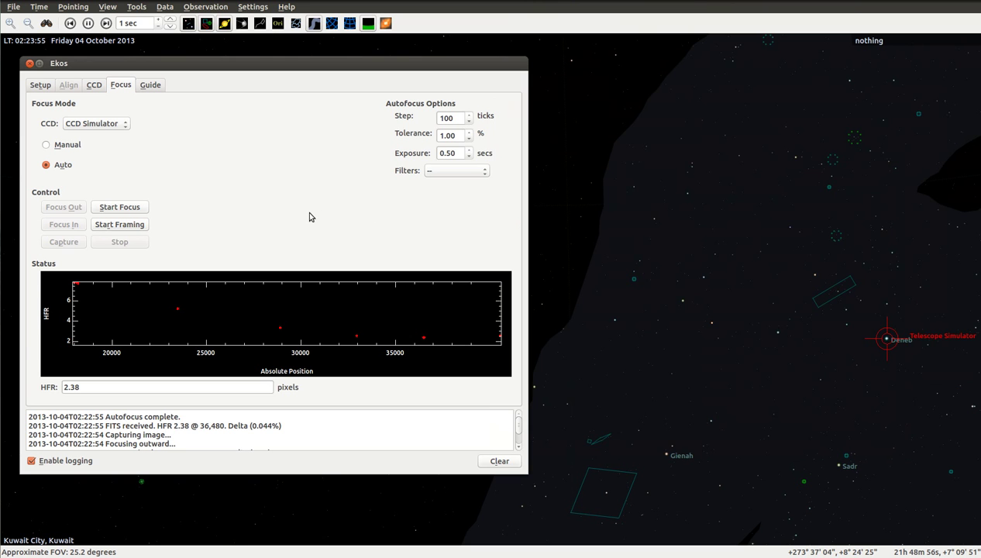
# In the Guide module, set guide pulses to be sent via CCD Simulator.
pyautogui.click(151, 85)
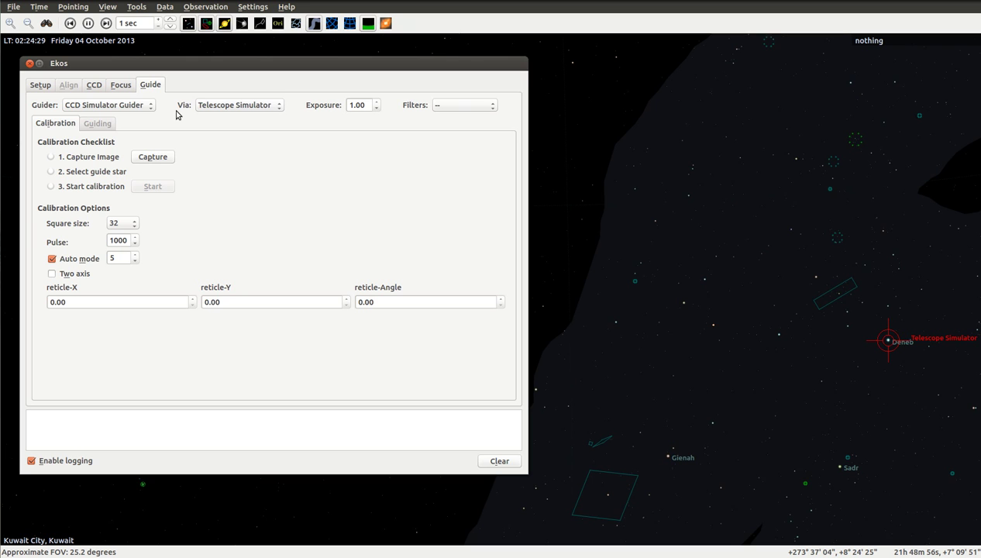
pyautogui.click(255, 106)
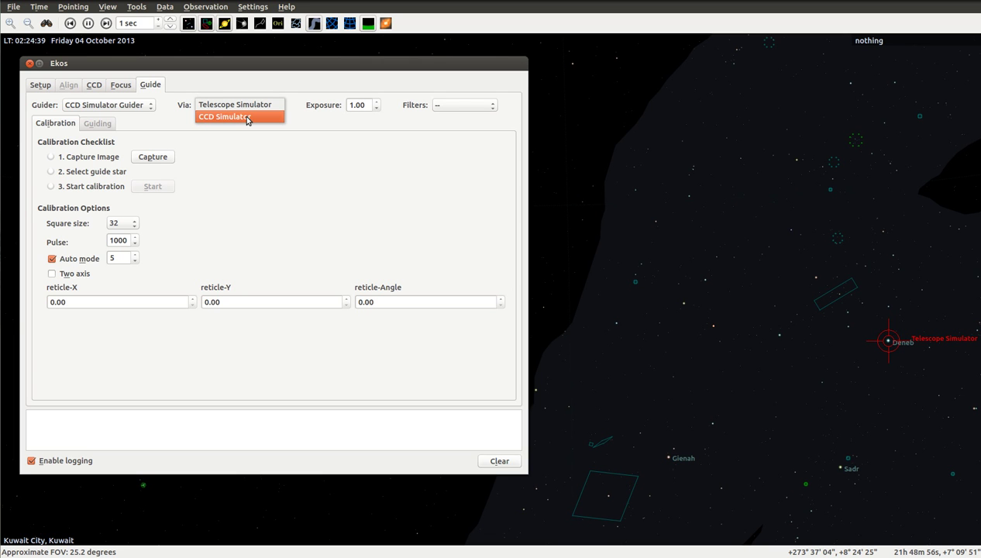
pyautogui.click(246, 117)
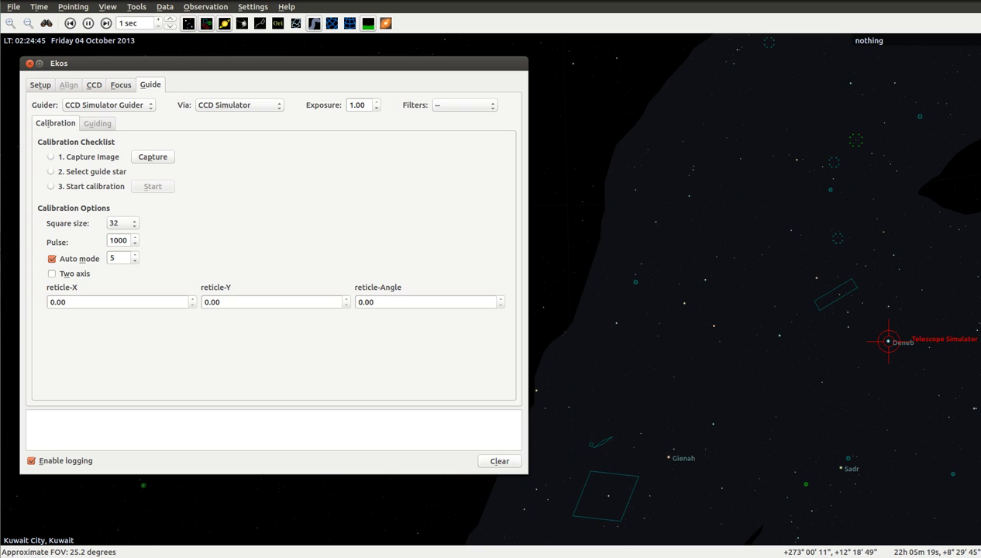
pyautogui.press('super+w')
# Make the FITS Viewer Always On Top and capture a first guide-camera frame.
pyautogui.click(574, 151)
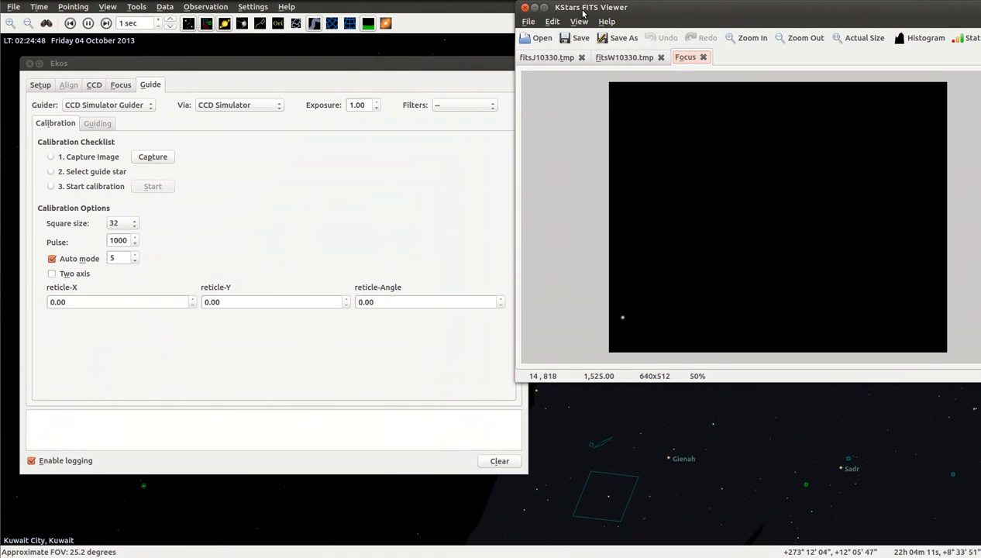
pyautogui.rightClick(622, 8)
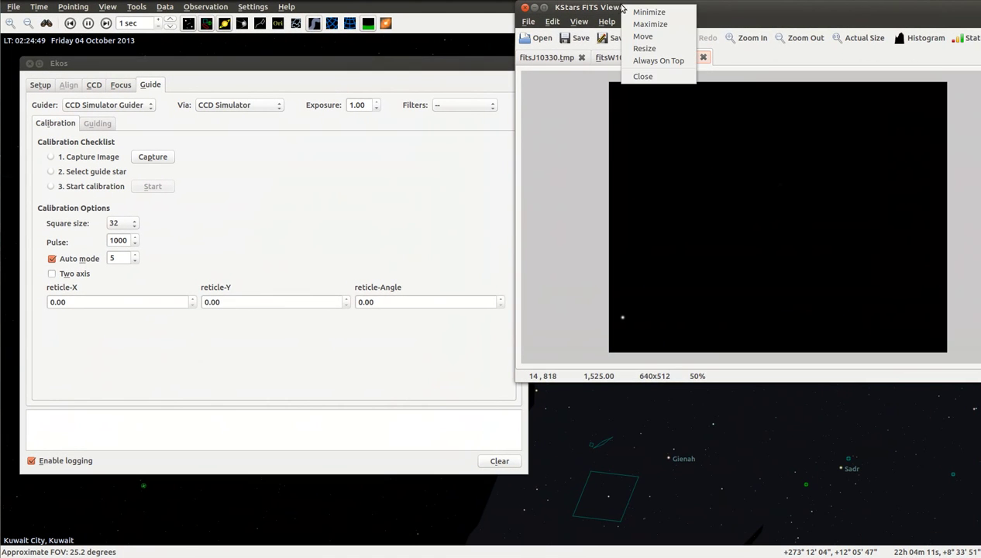
pyautogui.click(657, 61)
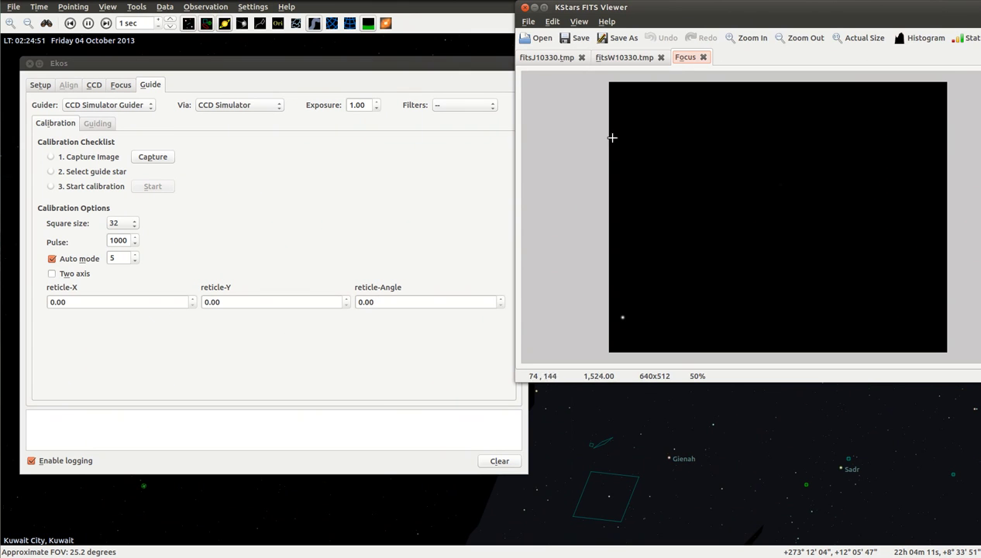
pyautogui.click(153, 158)
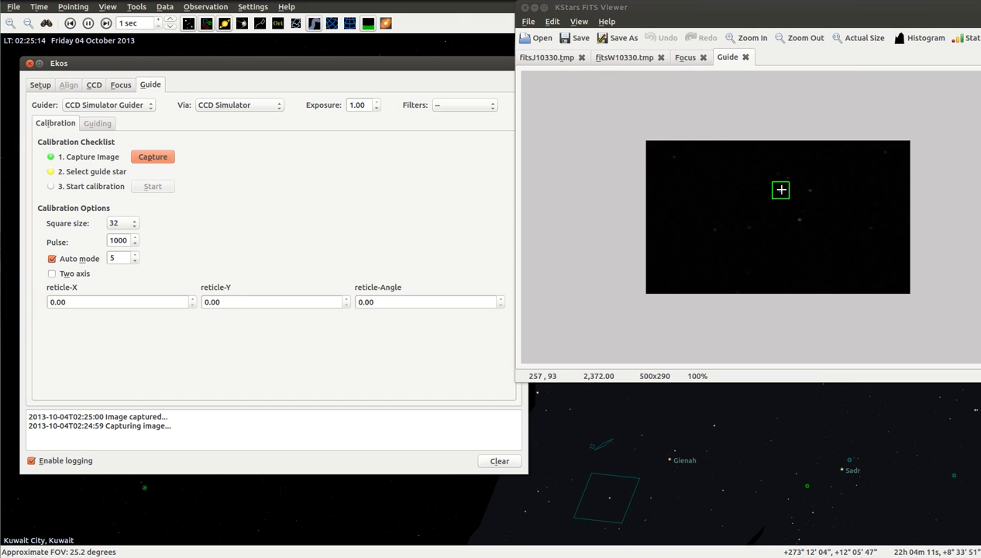
# Select the bright star and calibrate, reaching reticle 255, 94 at angle 358.86.
pyautogui.click(780, 190)
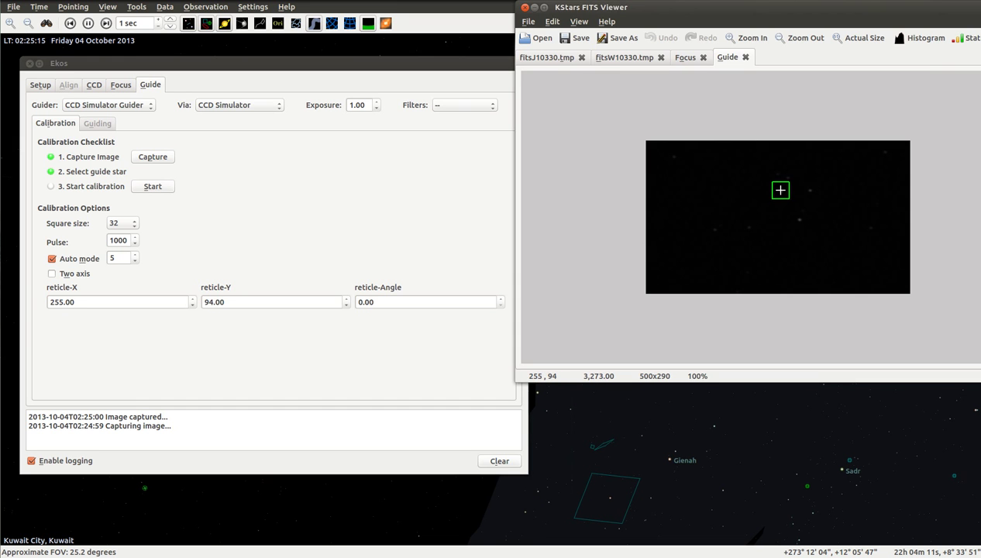
pyautogui.click(160, 192)
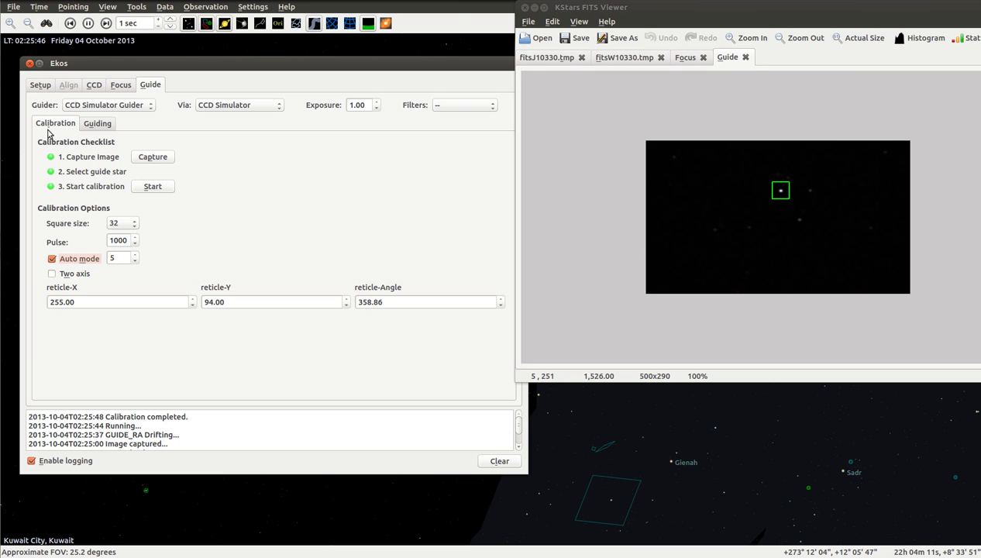
# On the Guiding sub-tab, capture a fresh frame, pick the guide star, and start guiding.
pyautogui.click(103, 127)
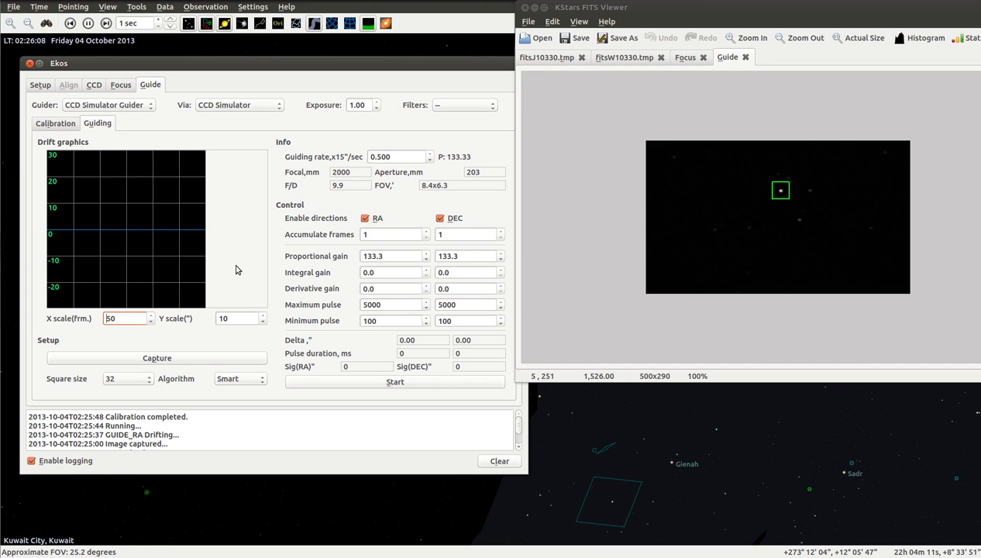
pyautogui.click(118, 362)
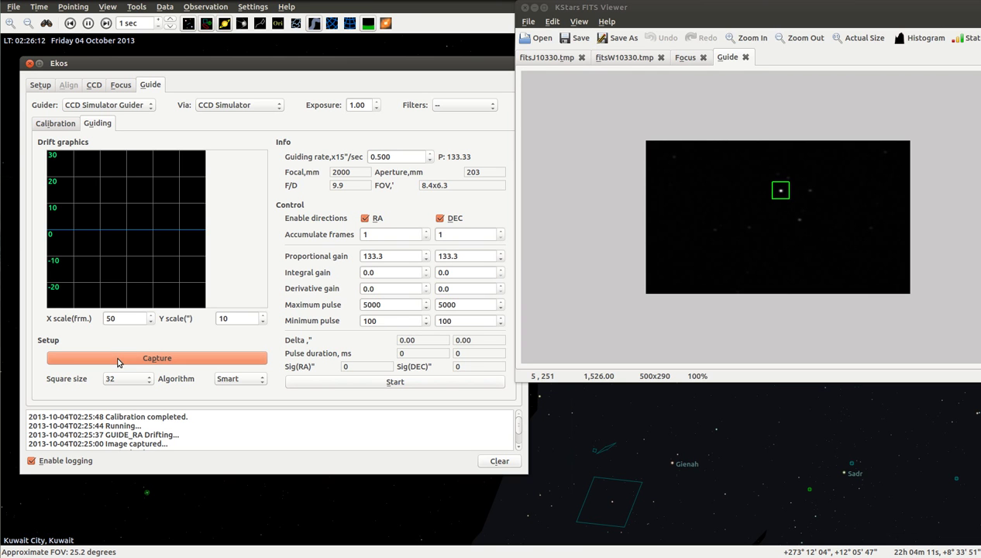
pyautogui.click(781, 190)
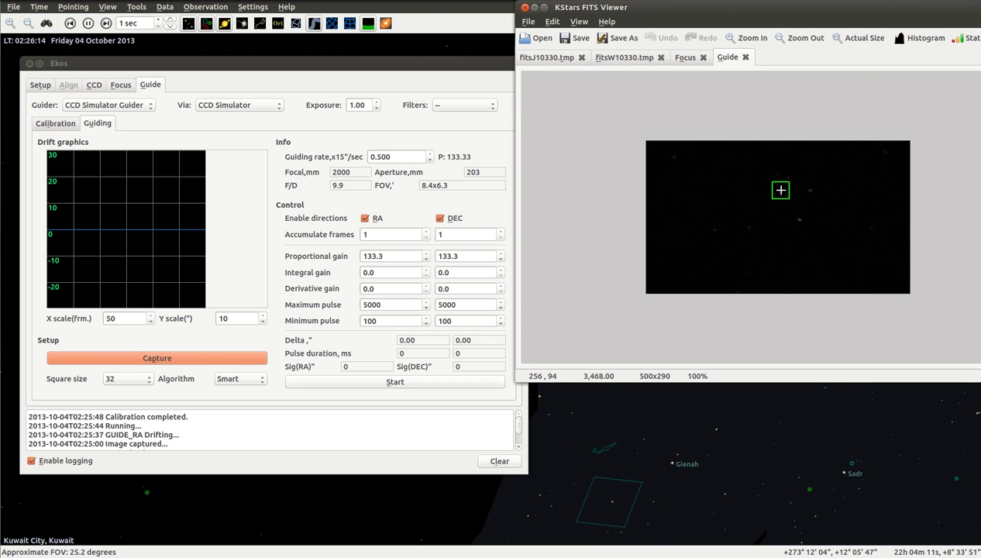
pyautogui.click(367, 383)
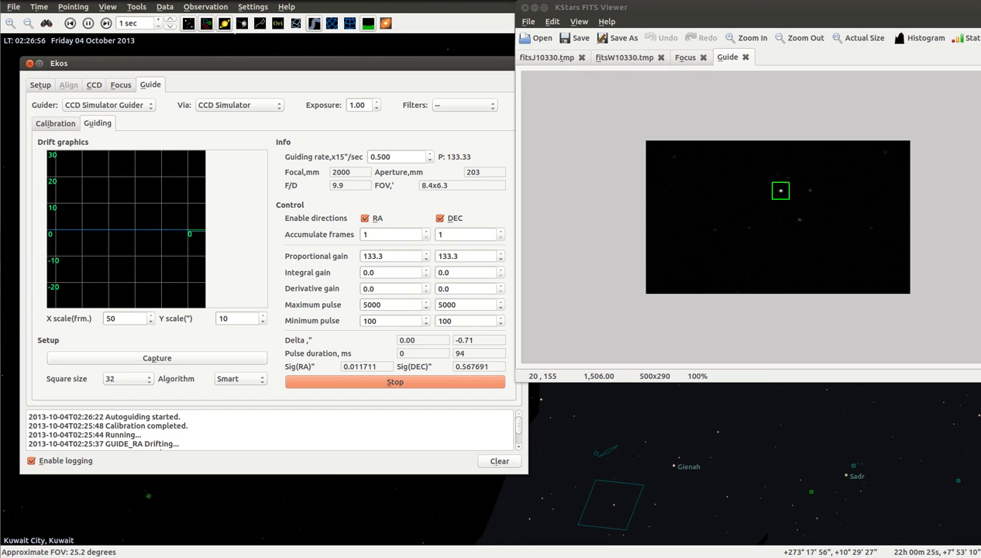
# Bring up the INDI Control Panel at Telescope Simulator's Motion Control.
pyautogui.press('super+w')
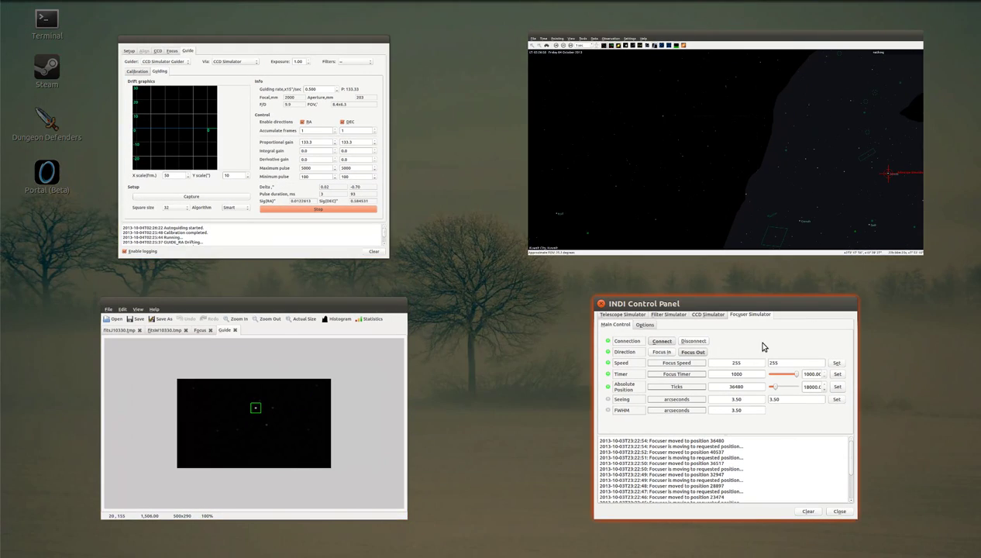
pyautogui.click(693, 356)
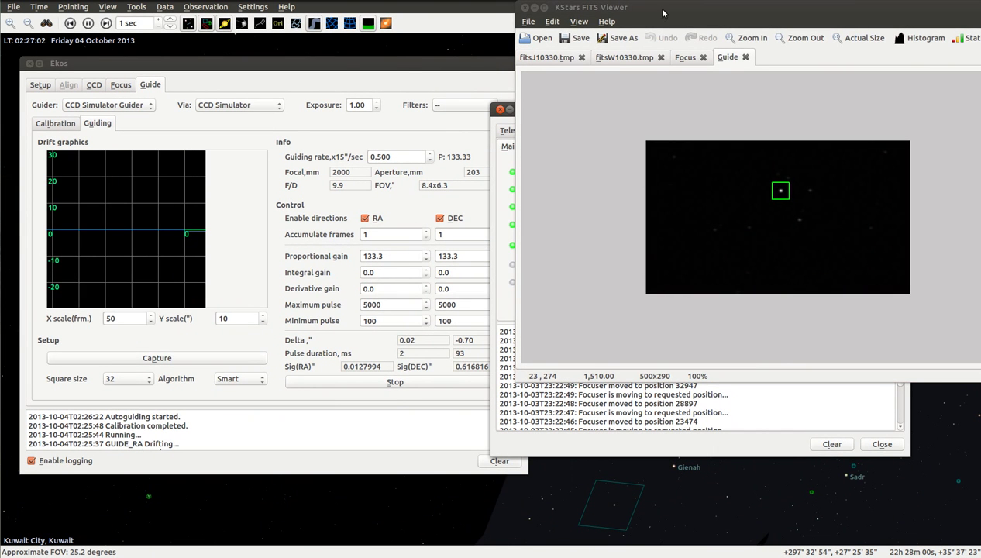
pyautogui.moveTo(637, 11); pyautogui.dragTo(233, 169)
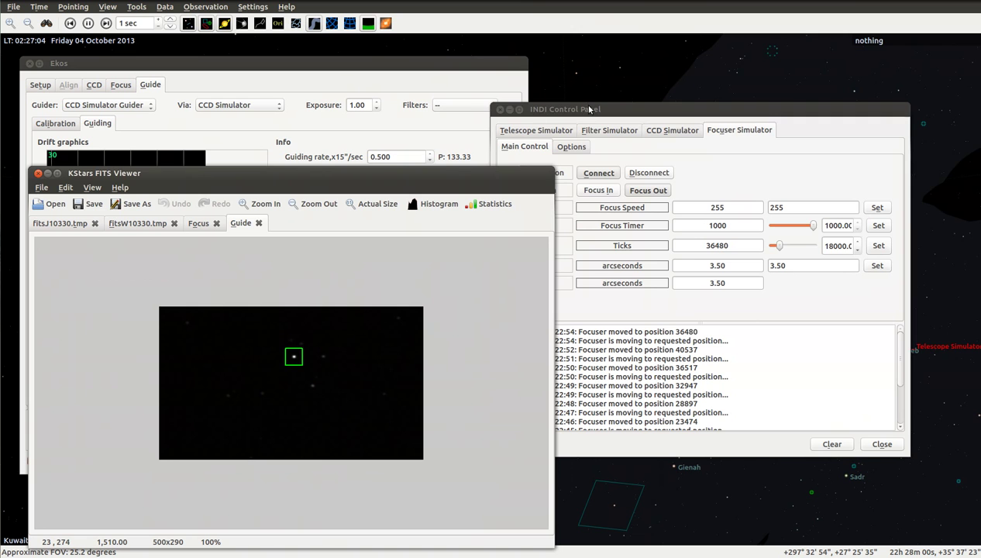
pyautogui.moveTo(596, 109); pyautogui.dragTo(674, 81)
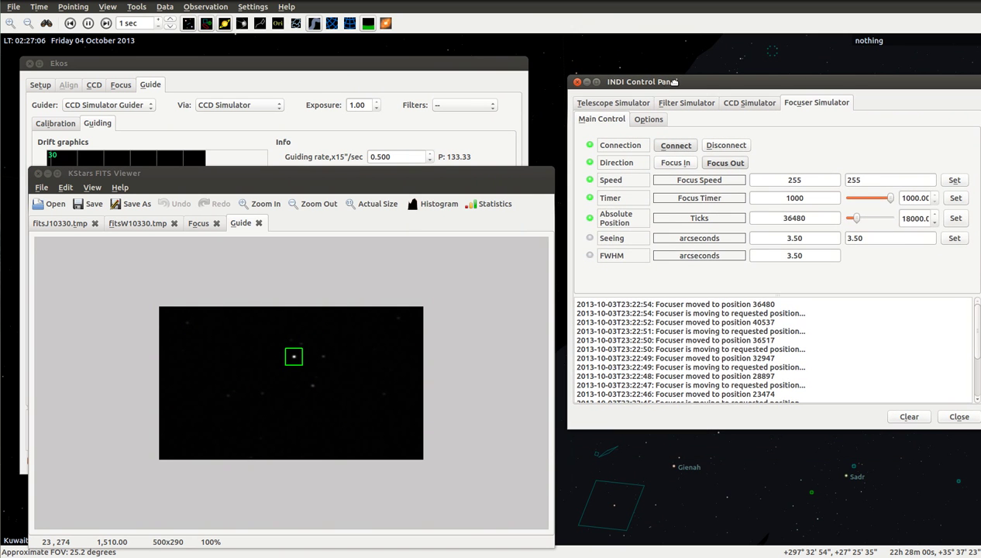
pyautogui.click(620, 106)
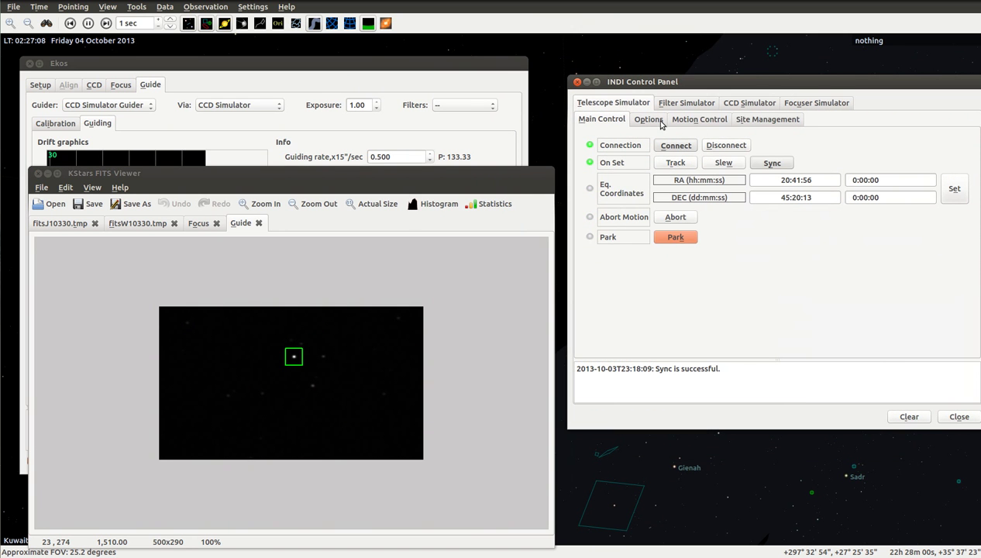
pyautogui.click(652, 120)
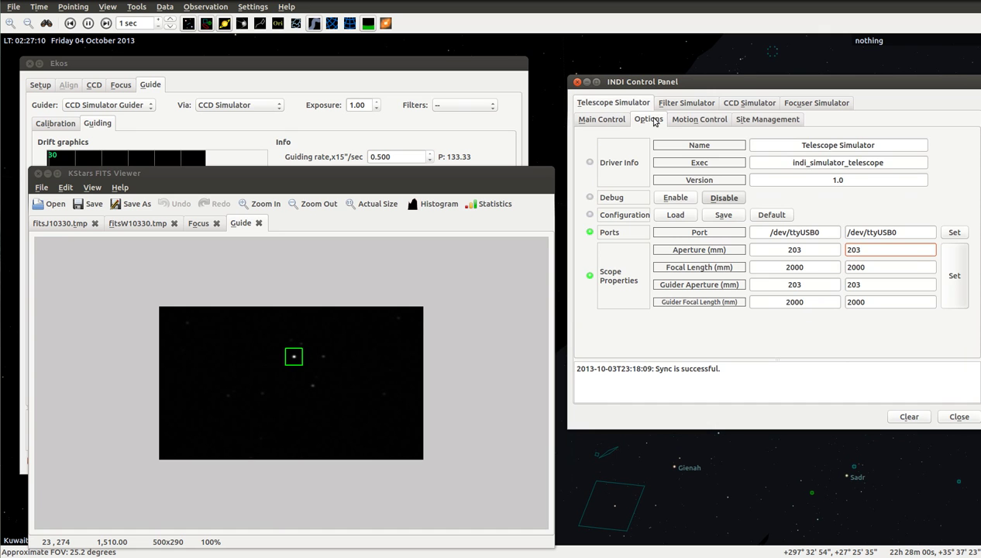
pyautogui.click(692, 121)
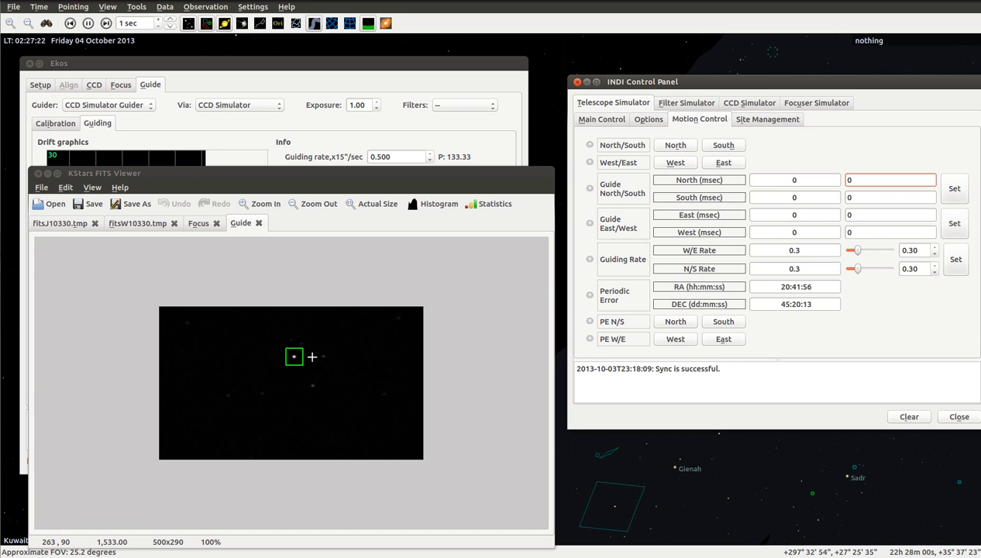
# Enable PE N/S South and PE W/E East, watching the drift graph correct spikes.
pyautogui.click(721, 326)
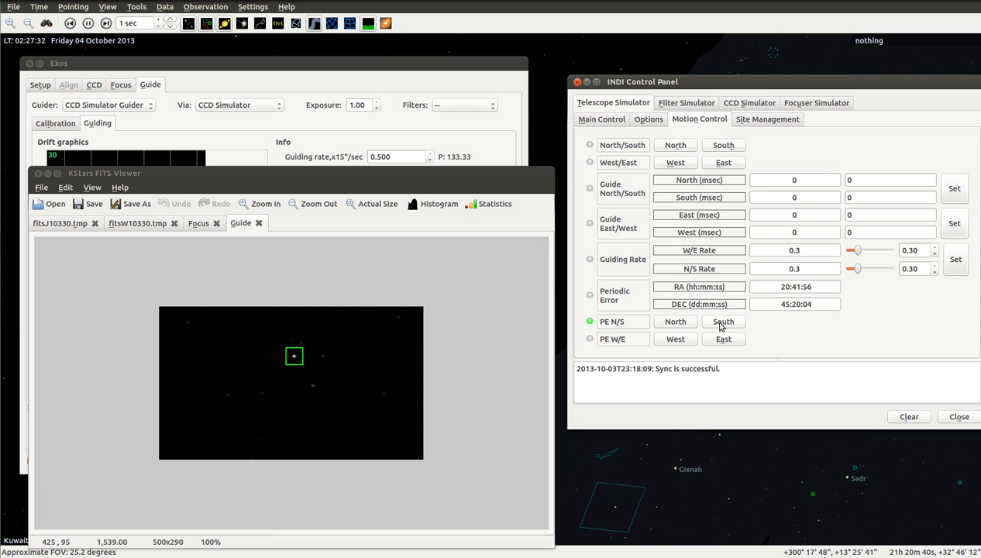
pyautogui.moveTo(299, 172); pyautogui.dragTo(528, 116)
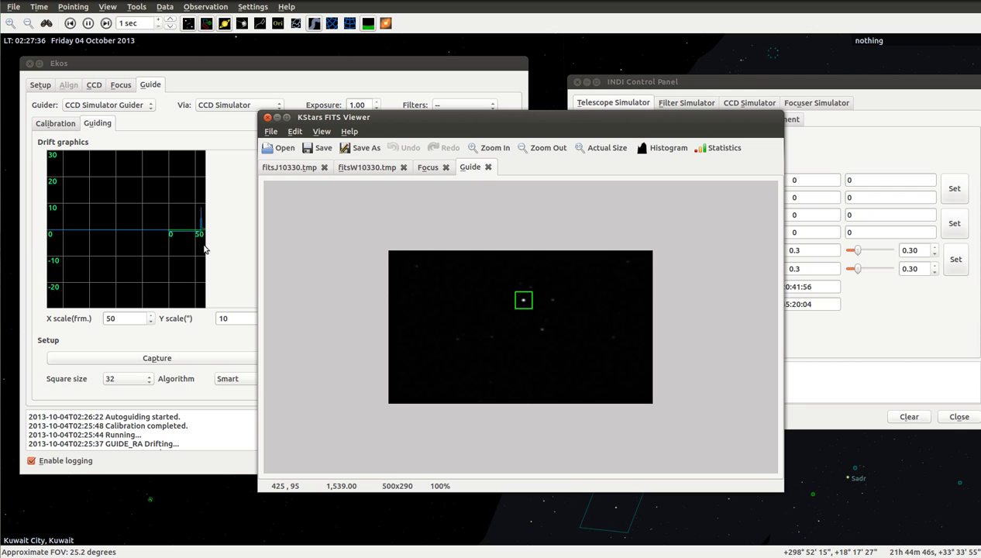
pyautogui.moveTo(614, 119); pyautogui.dragTo(380, 250)
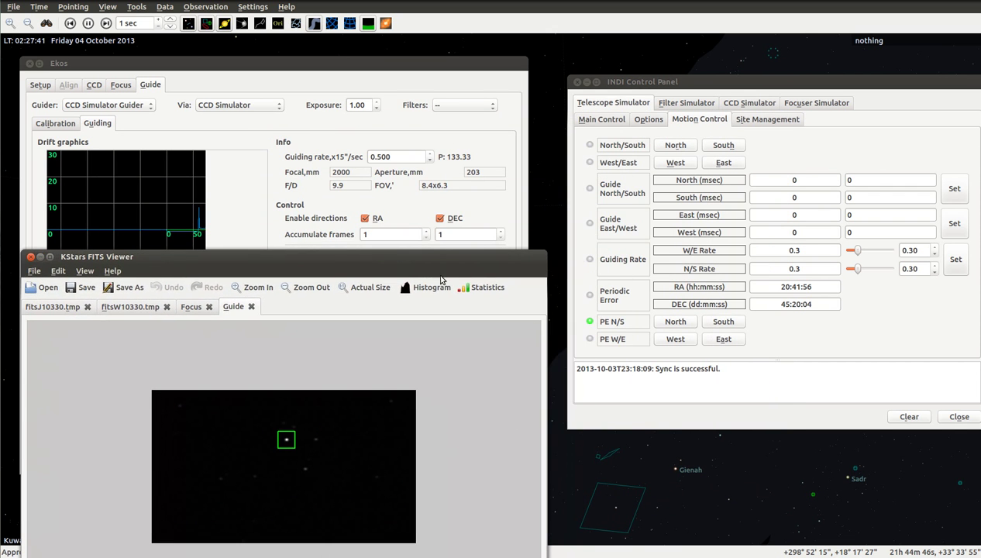
pyautogui.click(722, 339)
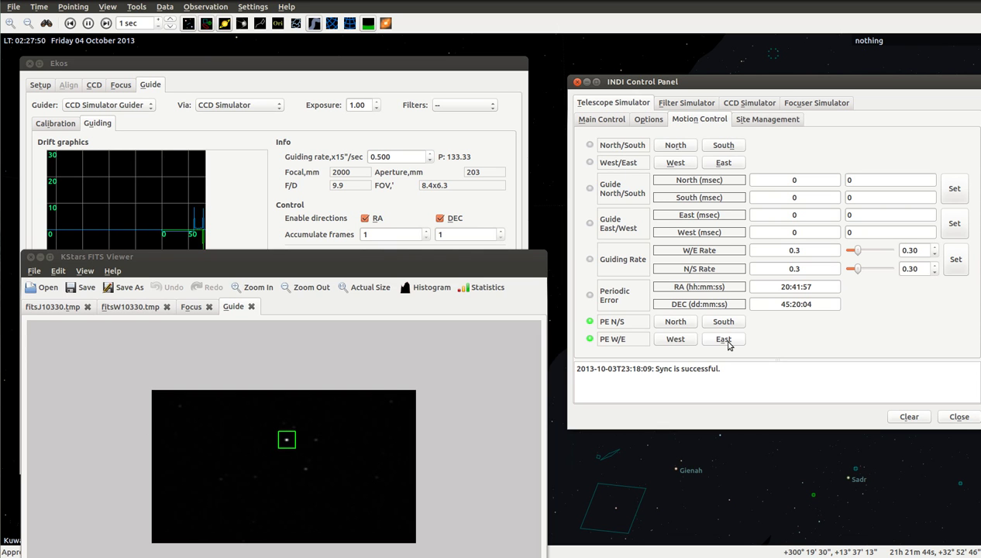
pyautogui.click(728, 344)
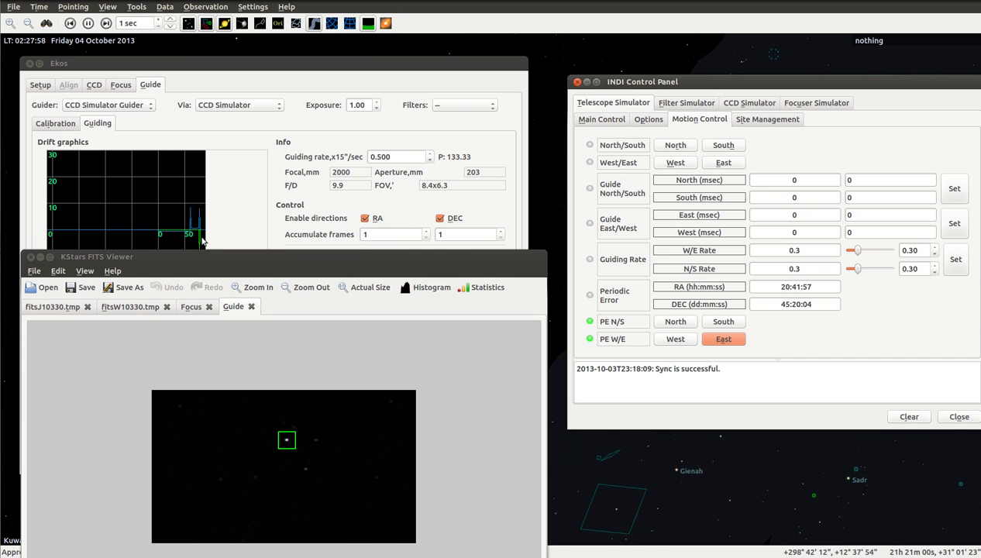
pyautogui.moveTo(384, 258); pyautogui.dragTo(506, 410)
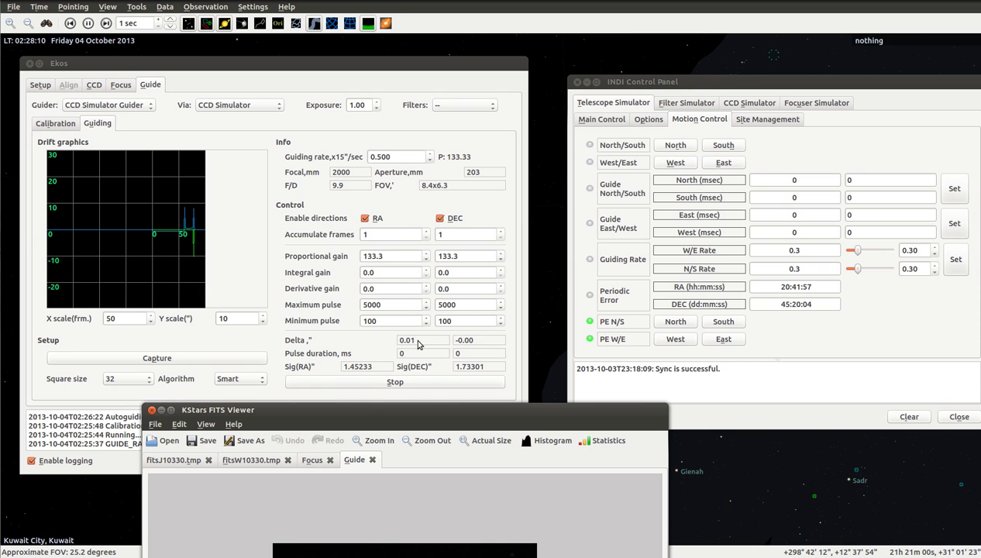
pyautogui.moveTo(437, 409); pyautogui.dragTo(558, 161)
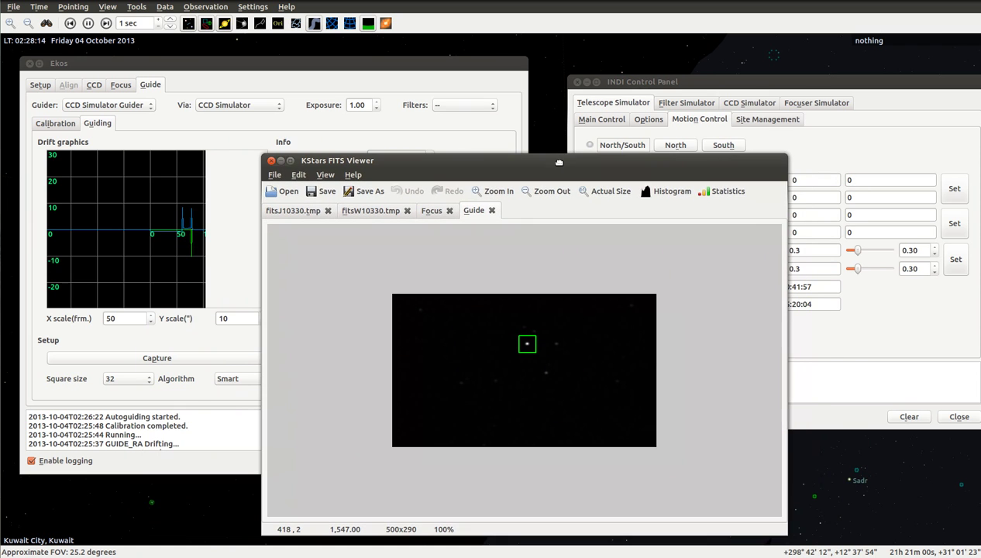
# In the Capture module, minimize the FITS Viewer and set prefix DEN with frame type included.
pyautogui.click(91, 86)
pyautogui.moveTo(346, 161); pyautogui.dragTo(458, 173)
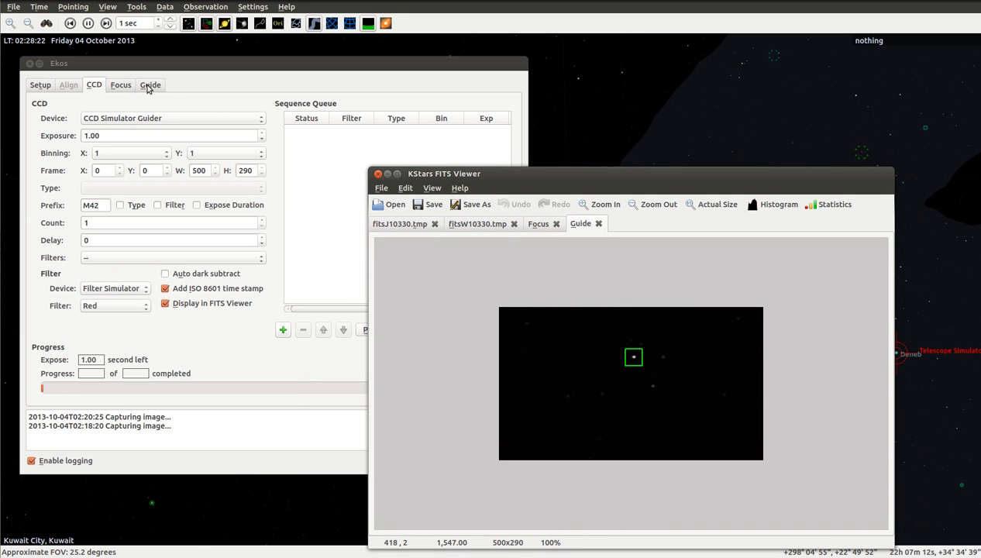
pyautogui.click(388, 173)
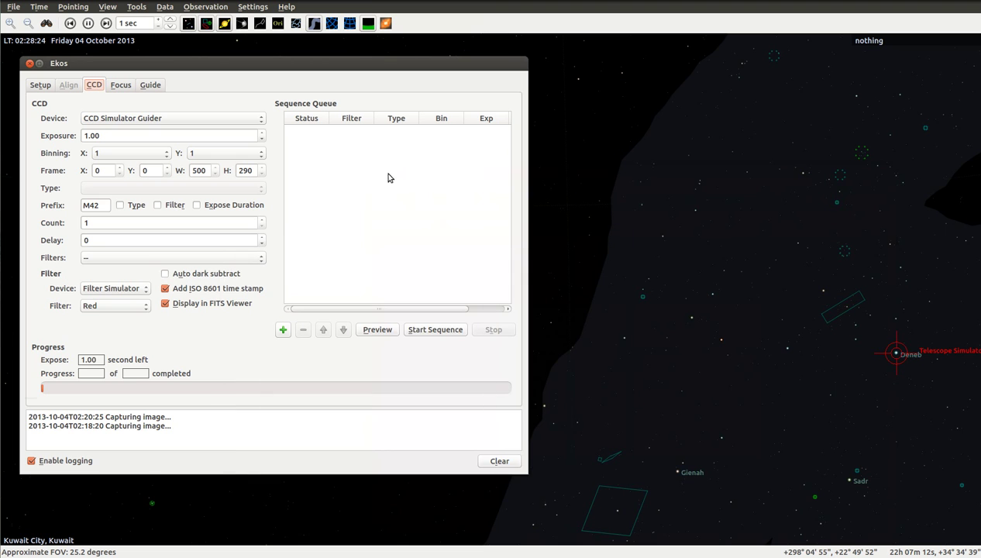
pyautogui.doubleClick(103, 205)
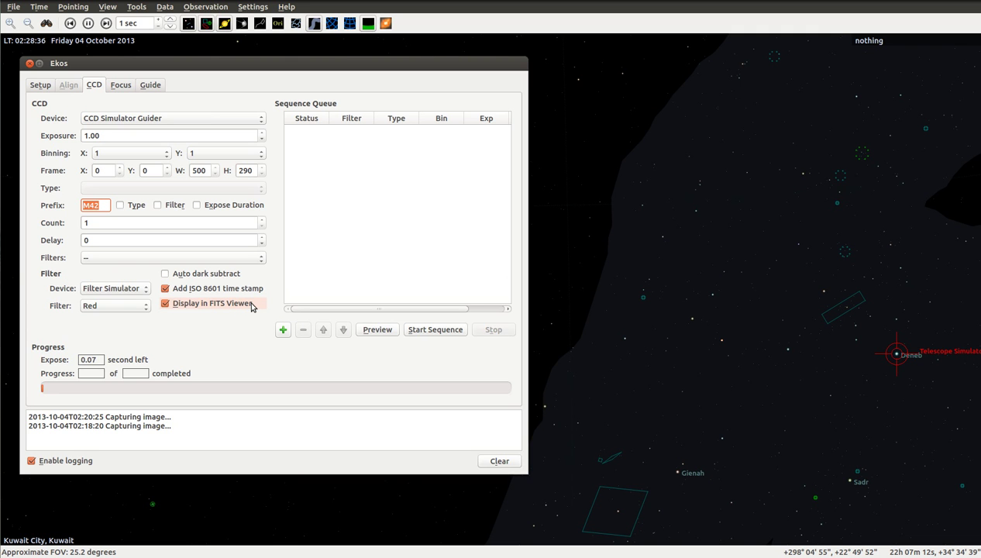
pyautogui.write('DEN')
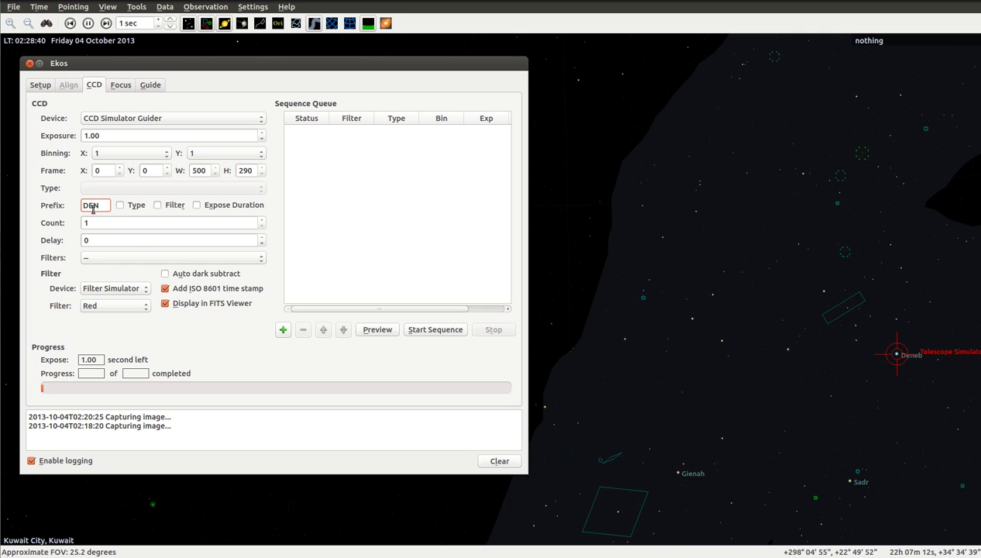
pyautogui.click(120, 207)
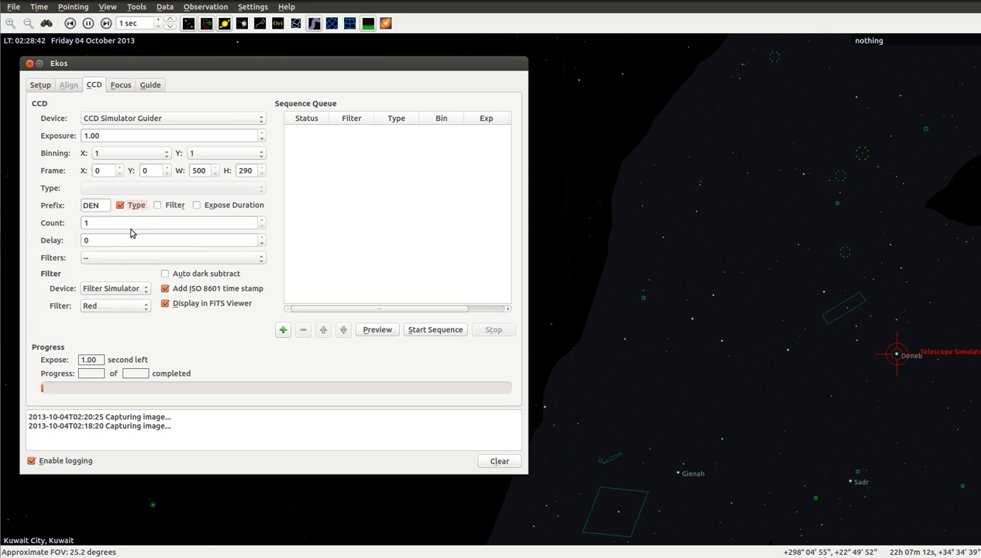
# Choose CCD Simulator, set count 5, disable ISO 8601 time stamps, and queue the Red Light job.
pyautogui.click(146, 118)
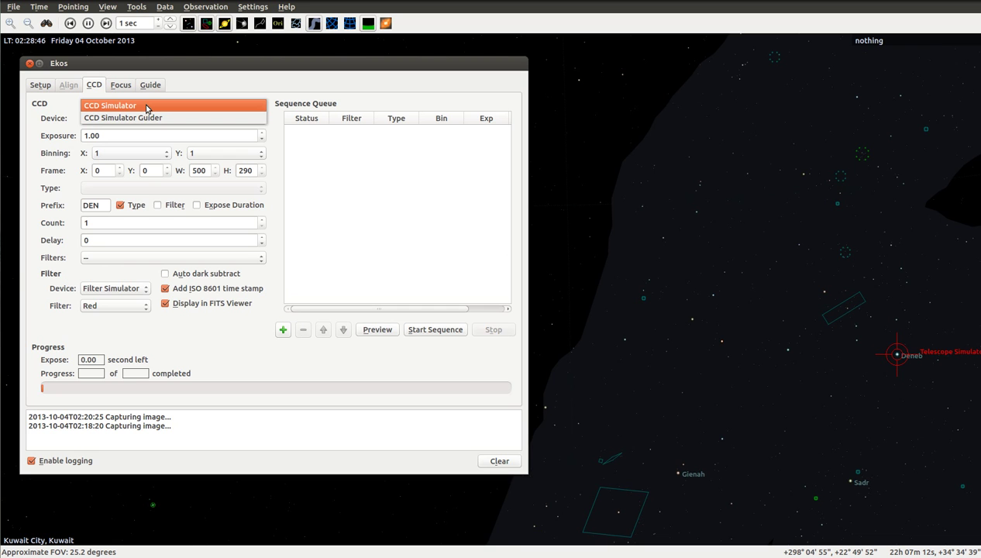
pyautogui.click(147, 106)
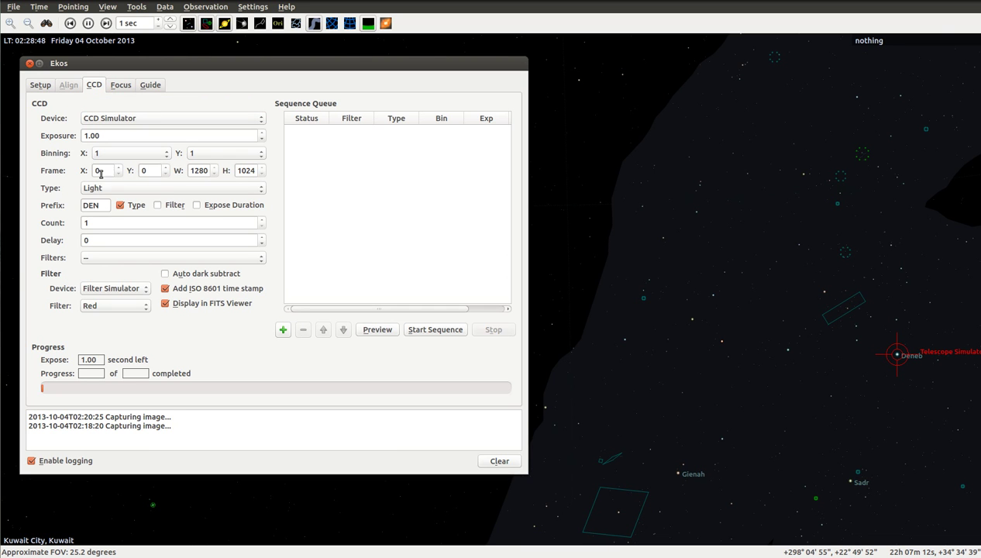
pyautogui.click(83, 222)
pyautogui.write('1')
pyautogui.click(262, 220)
pyautogui.click(262, 220)
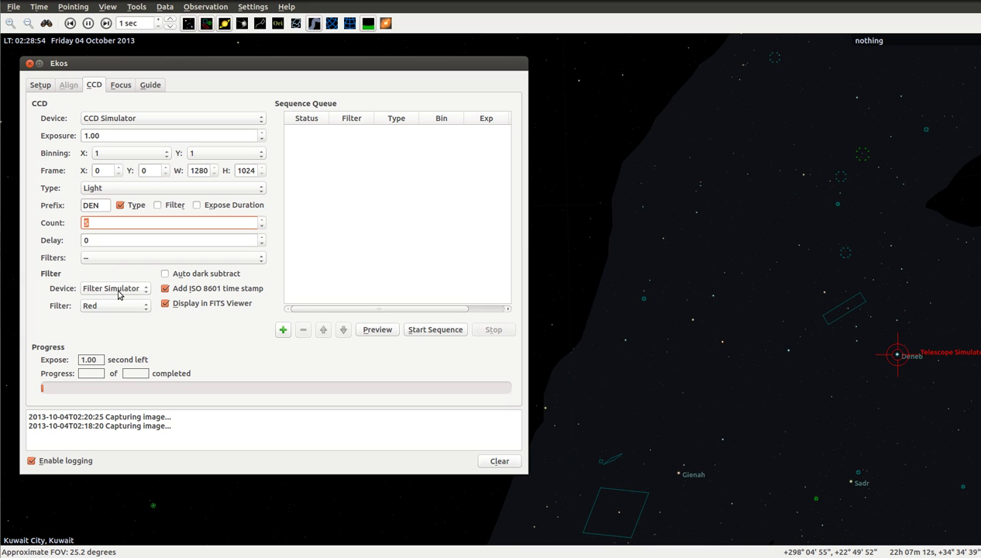
pyautogui.click(165, 288)
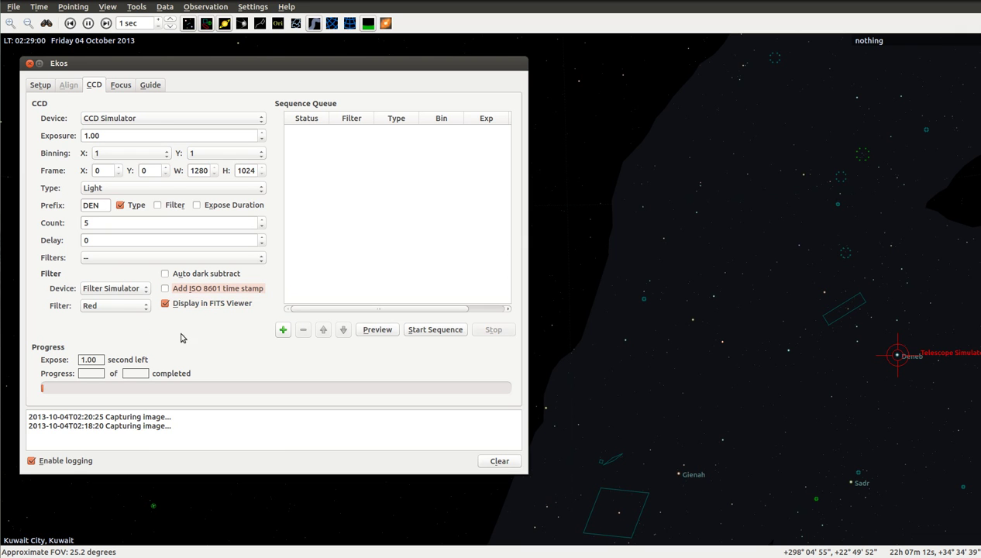
pyautogui.click(283, 332)
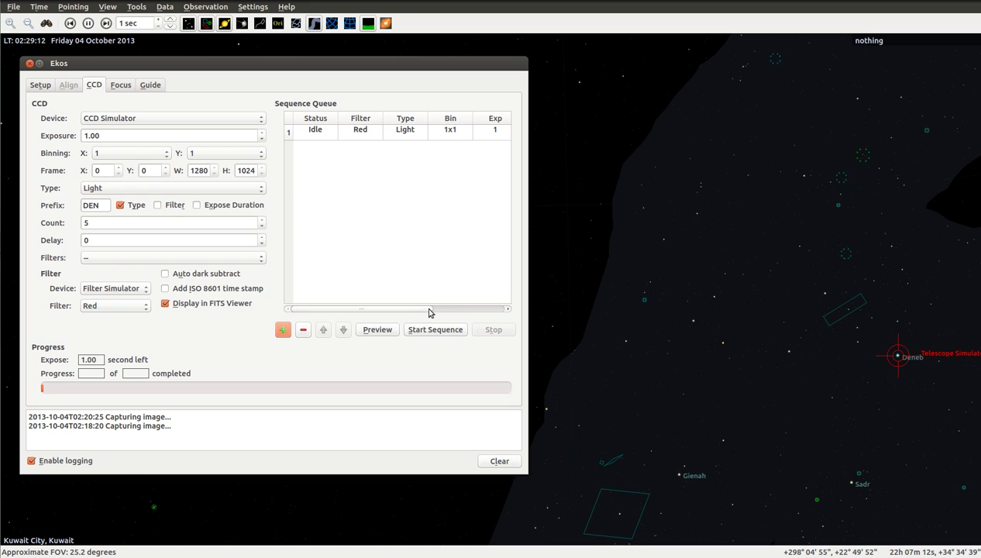
# Queue an H_Alpha Light job.
pyautogui.moveTo(431, 313); pyautogui.dragTo(271, 308)
pyautogui.click(134, 308)
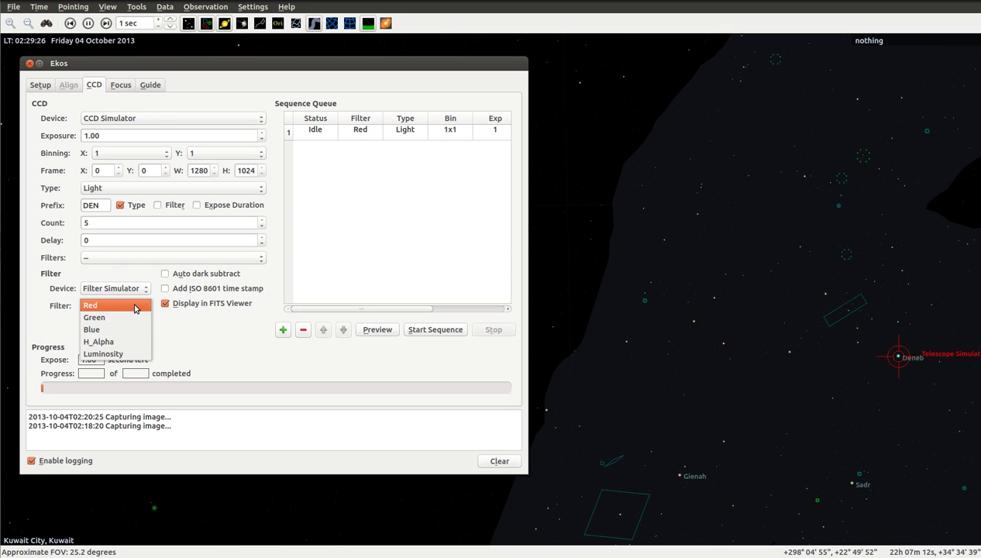
pyautogui.click(118, 344)
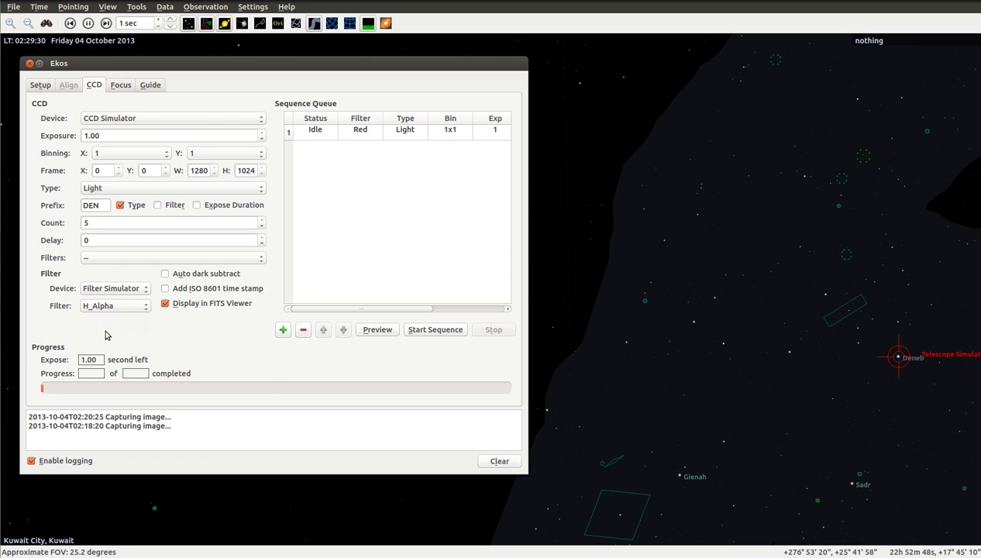
pyautogui.click(283, 329)
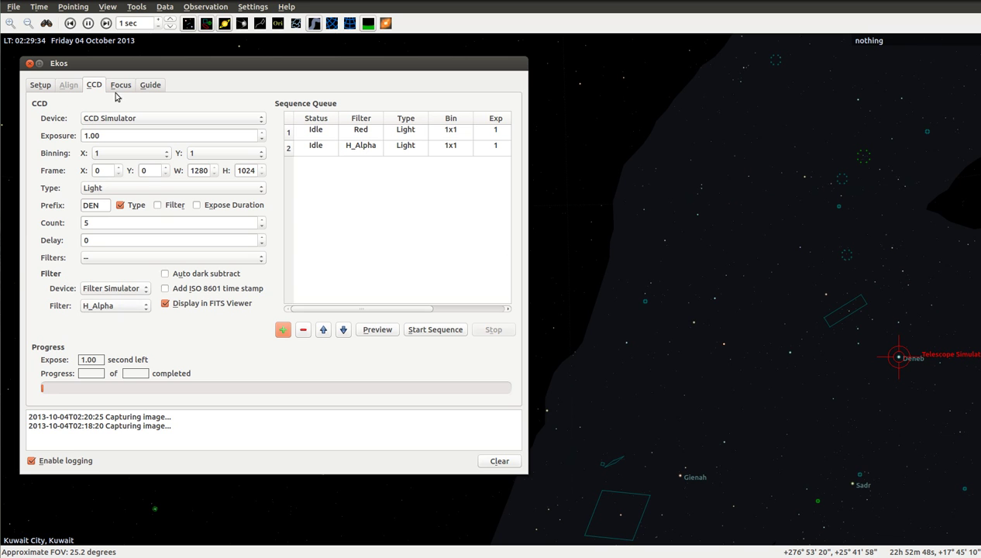
# Queue an H_Alpha Bias job.
pyautogui.click(129, 307)
pyautogui.click(130, 306)
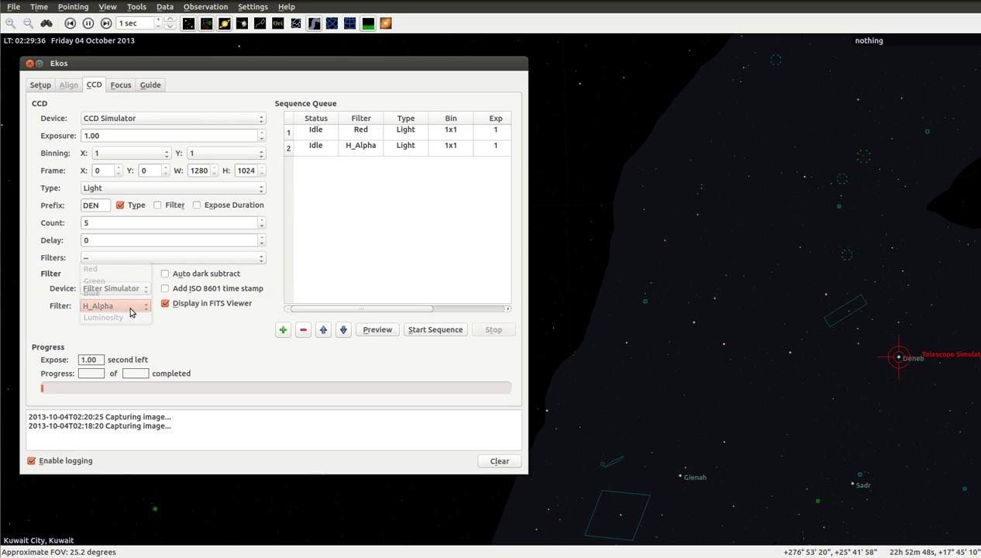
pyautogui.click(138, 192)
pyautogui.click(137, 199)
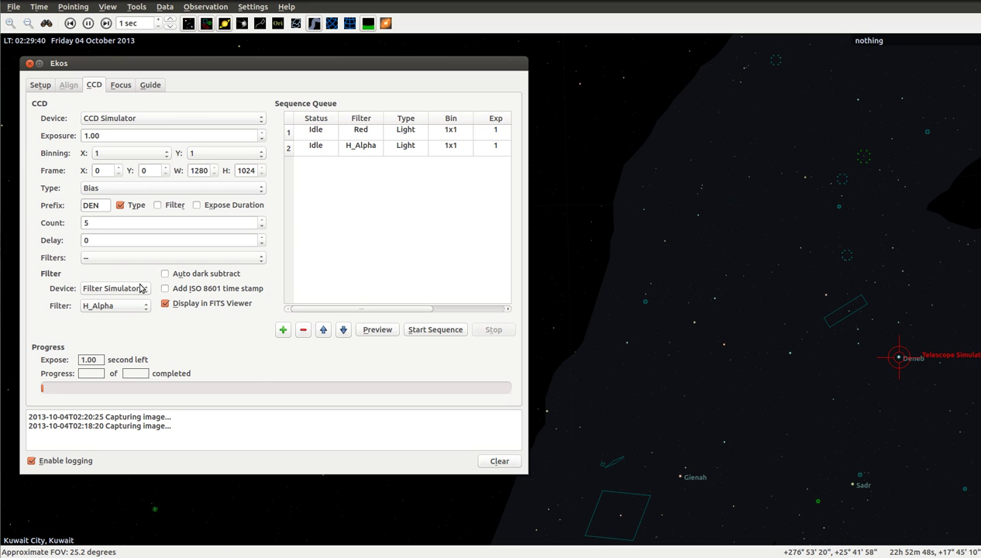
pyautogui.click(284, 329)
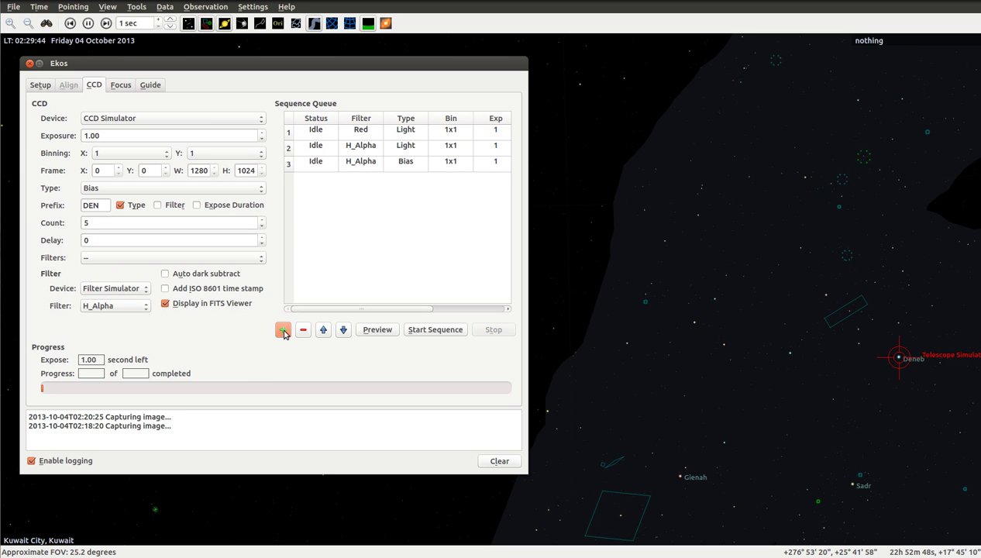
# Queue an H_Alpha Dark job, completing the four-job sequence.
pyautogui.click(121, 189)
pyautogui.click(115, 199)
pyautogui.click(282, 329)
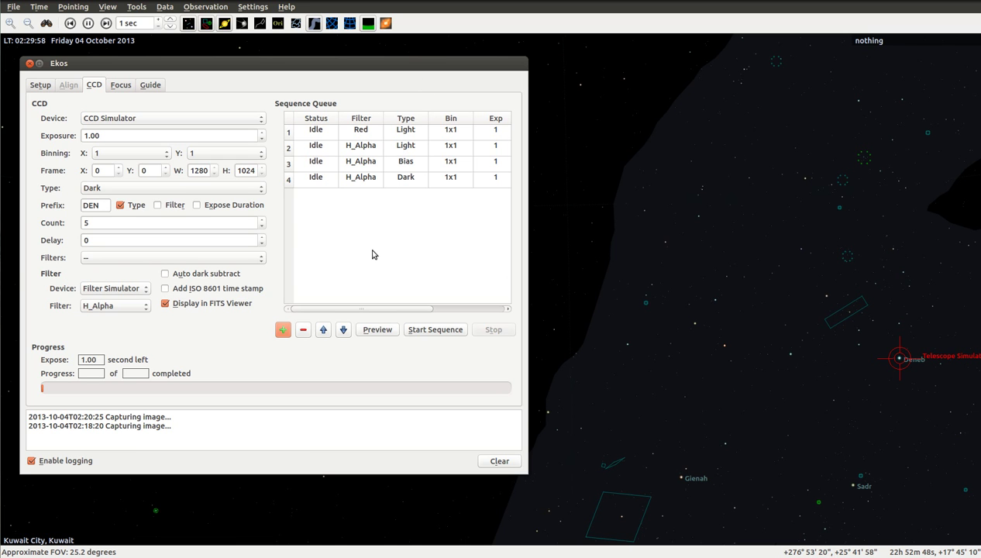
pyautogui.moveTo(361, 312); pyautogui.dragTo(315, 314)
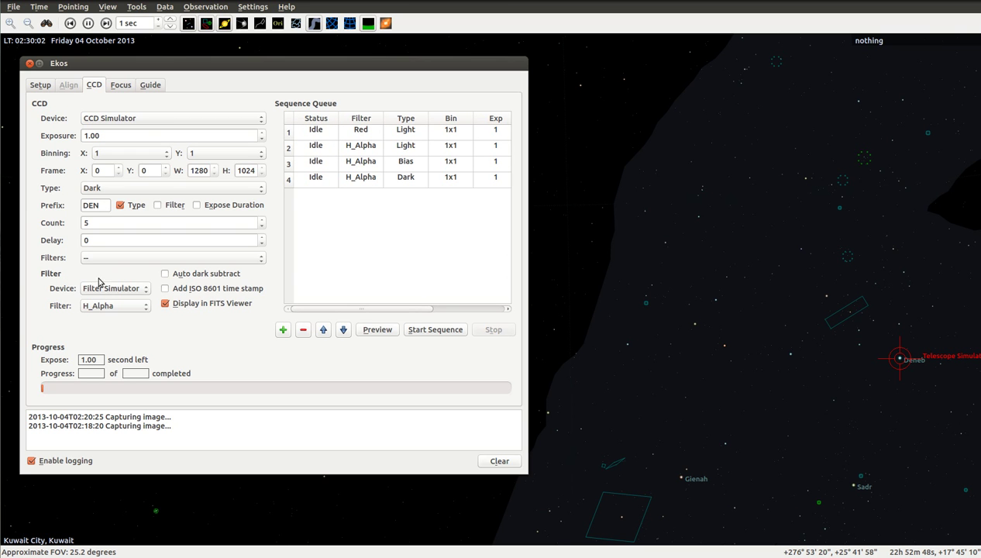
# Run the four-job light/bias/dark sequence through DEN_Dark_05.fits, then return to the Guide module.
pyautogui.click(437, 331)
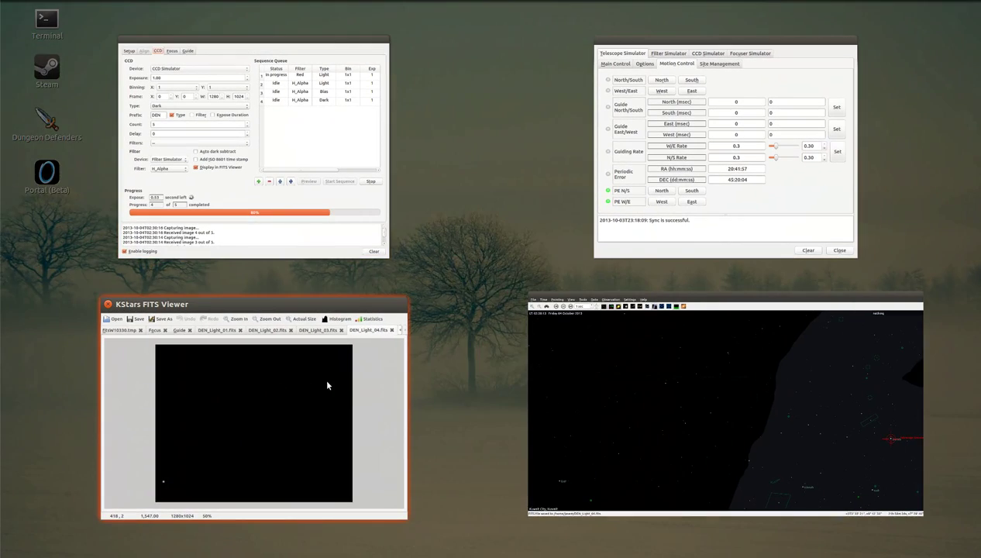
pyautogui.click(328, 385)
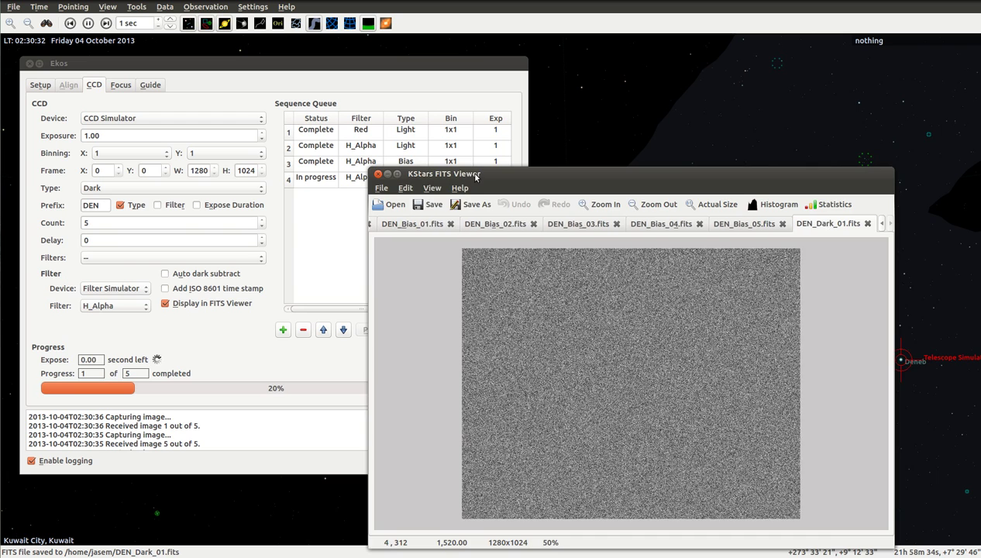
pyautogui.moveTo(474, 178); pyautogui.dragTo(525, 212)
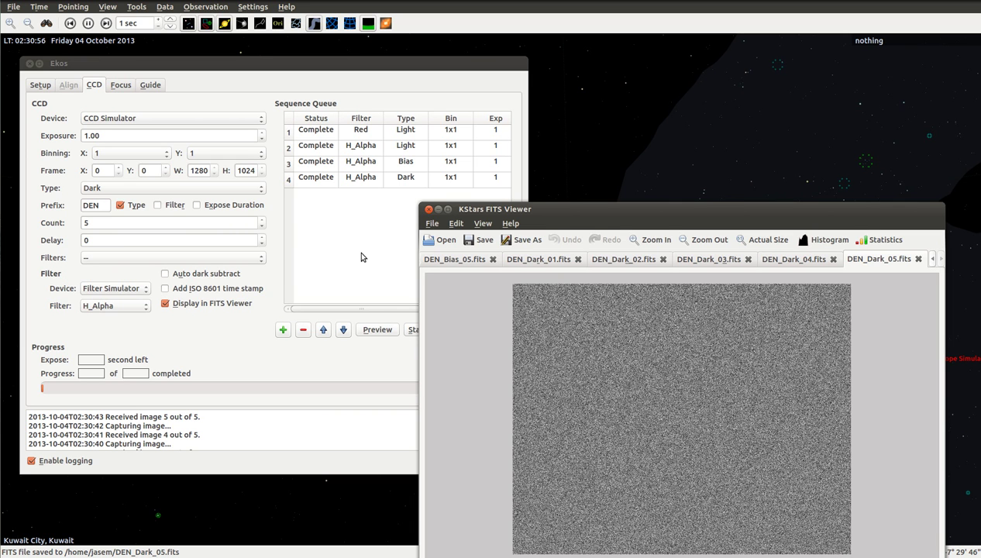
pyautogui.click(150, 85)
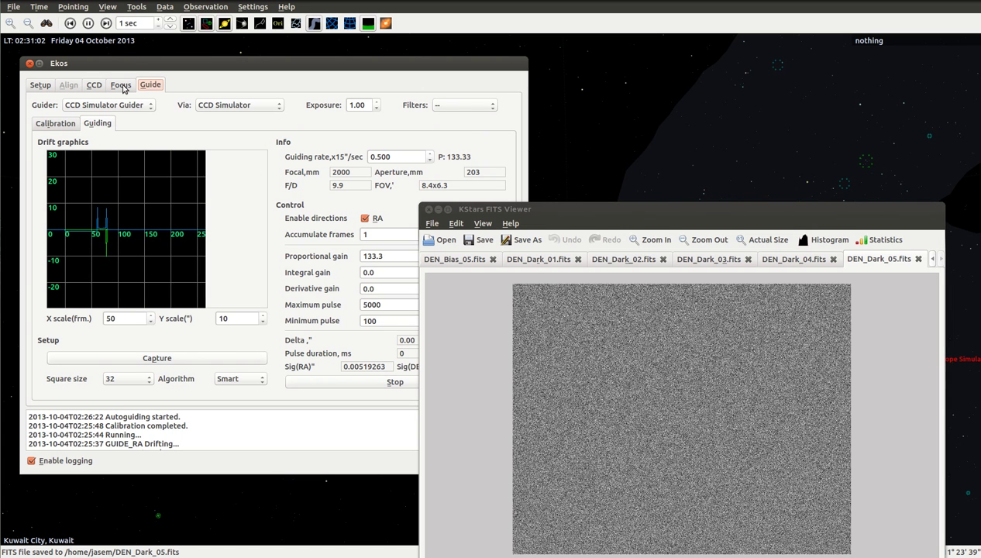
pyautogui.click(121, 86)
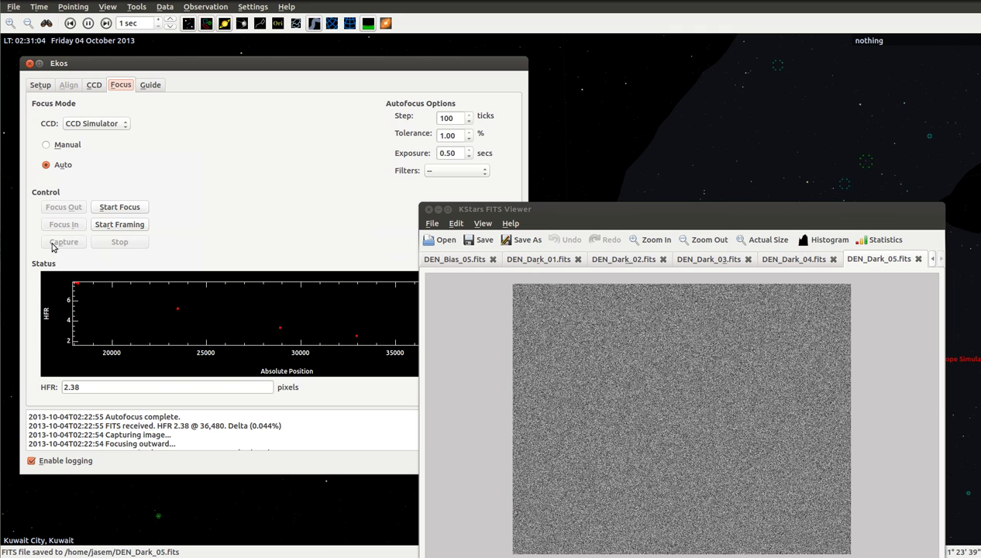
pyautogui.click(150, 86)
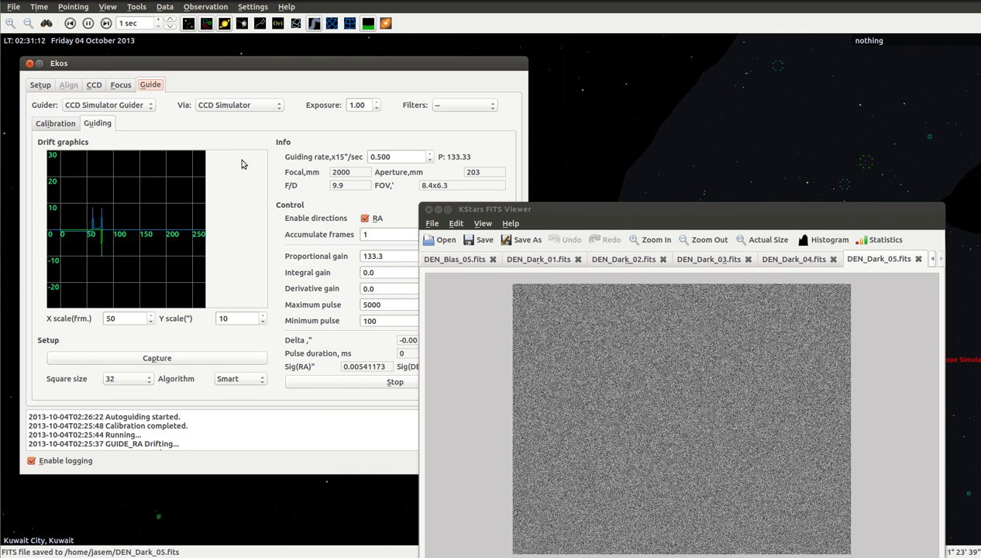
pyautogui.click(120, 85)
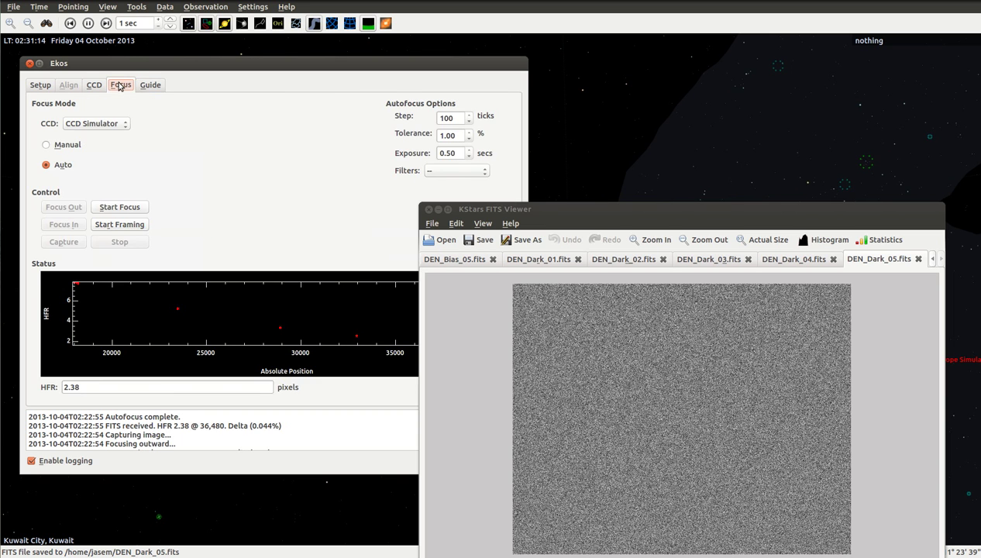
pyautogui.click(93, 85)
pyautogui.click(41, 87)
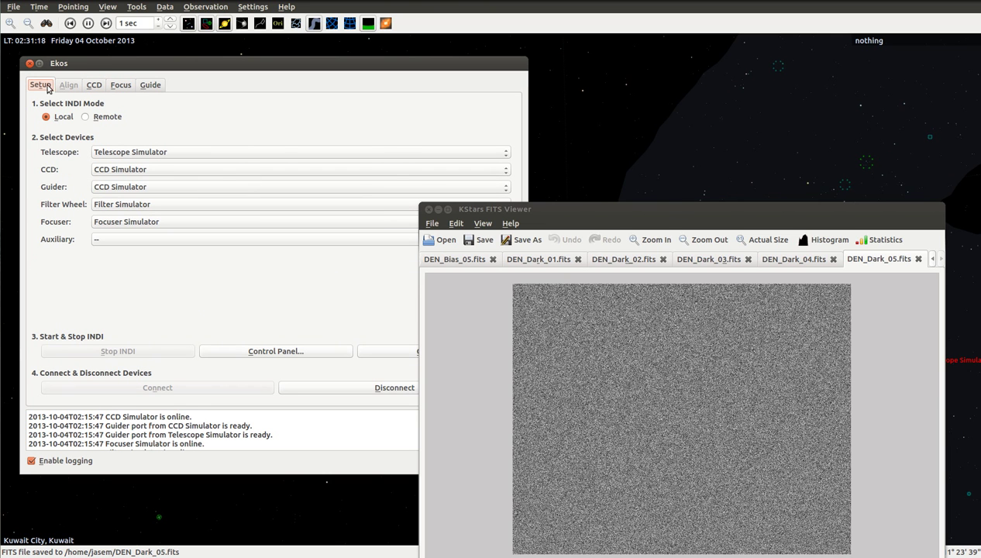
pyautogui.click(94, 87)
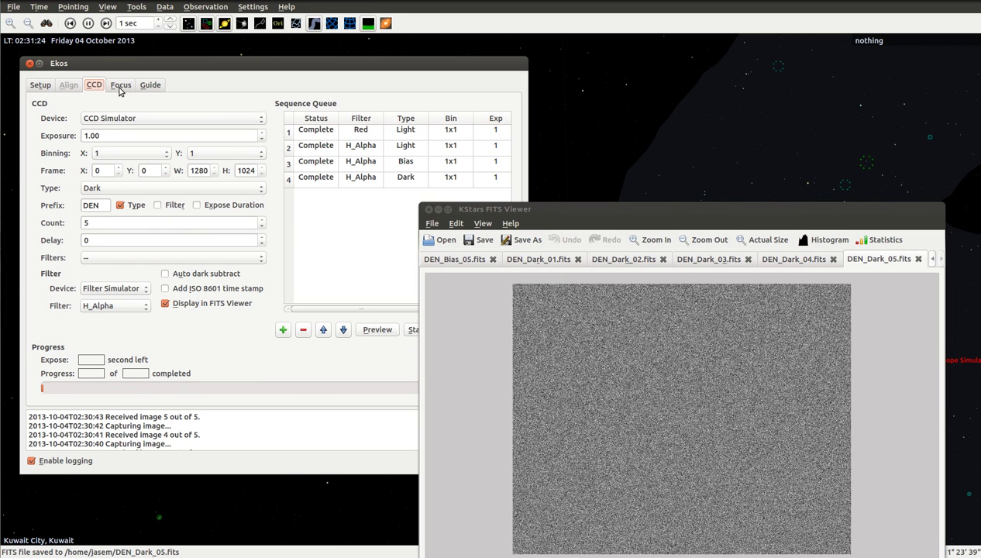
pyautogui.click(122, 88)
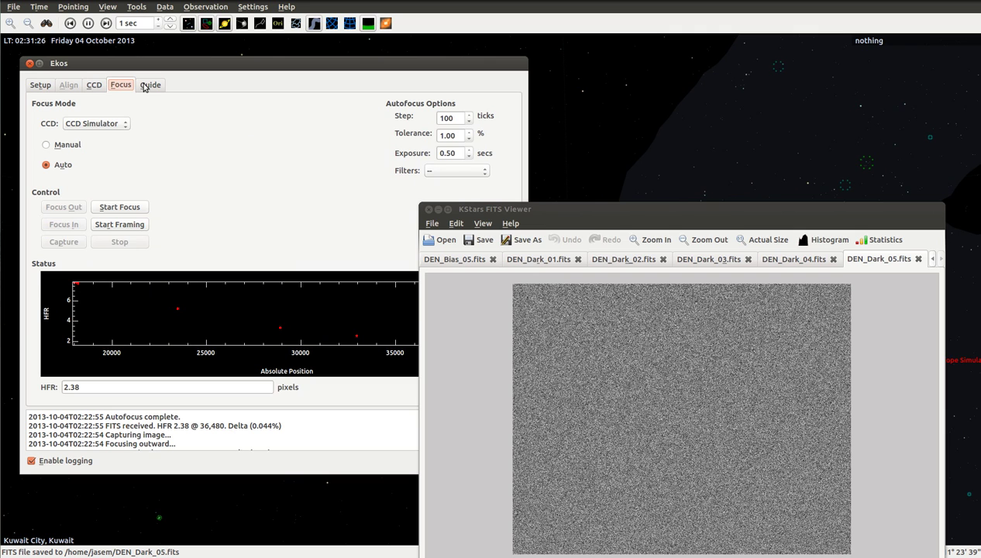
pyautogui.click(145, 86)
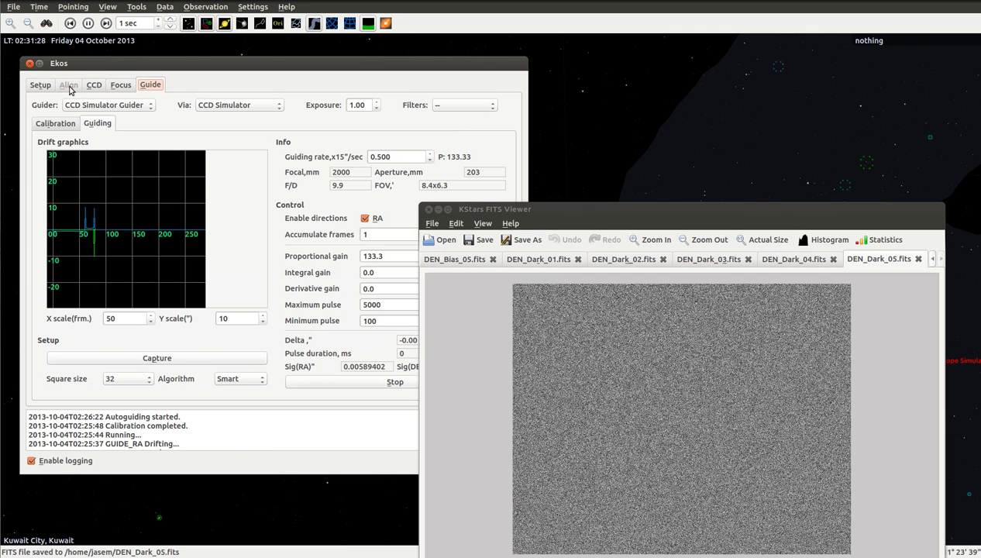